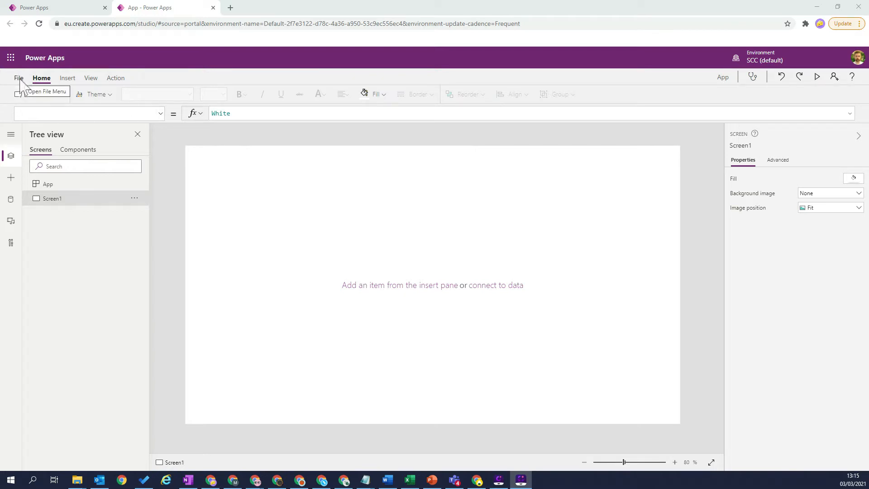
Step: Turn on the experimental feature Enhanced component properties in the app's advanced settings and return to the editor
left_click(19, 78)
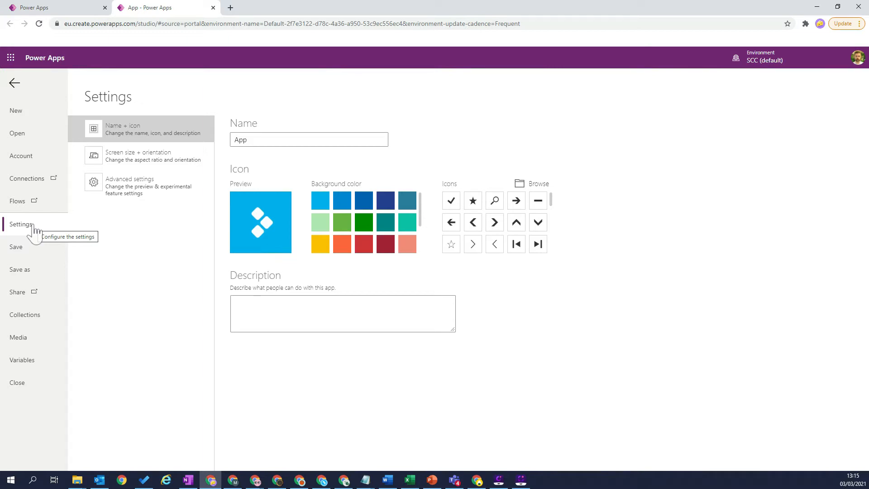
left_click(140, 192)
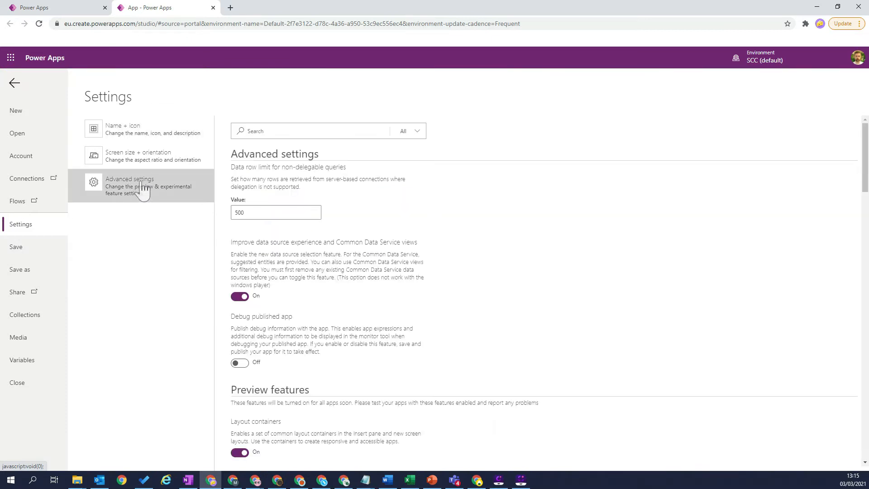
scroll(415, 290, "down", 15)
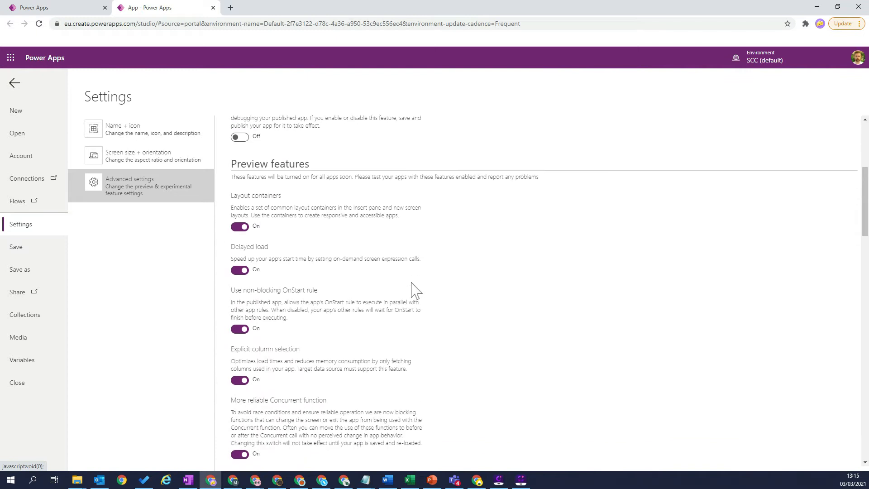
scroll(410, 290, "down", 3)
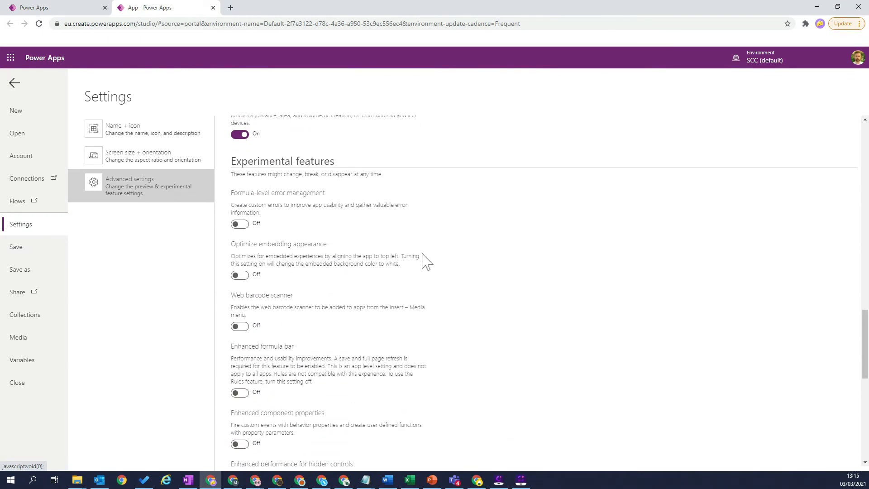
scroll(423, 260, "down", 3)
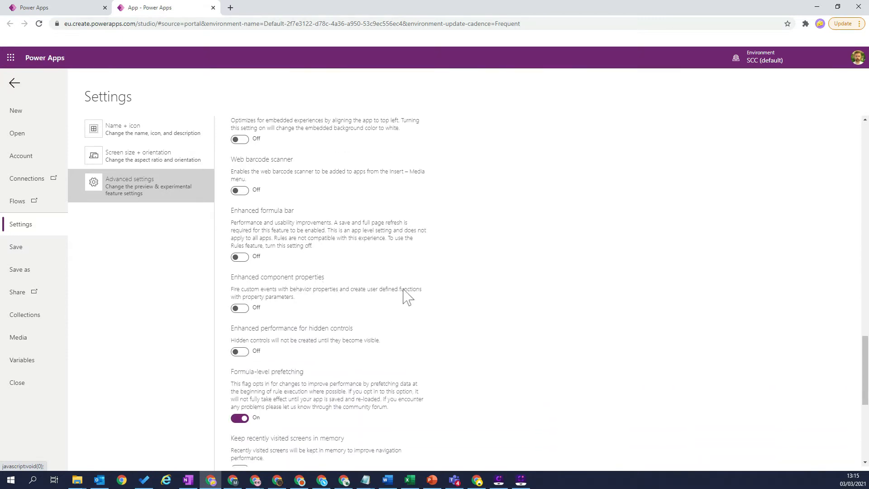
left_click(236, 309)
scroll(628, 324, "down", 5)
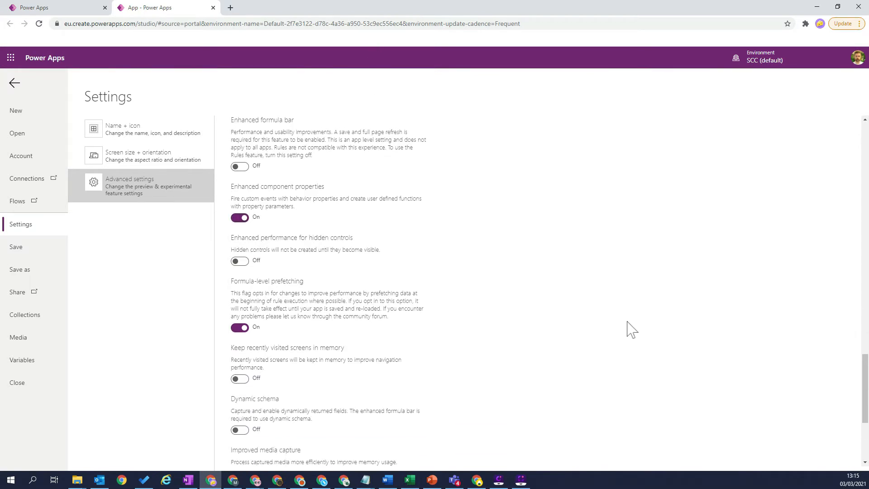
left_click(14, 83)
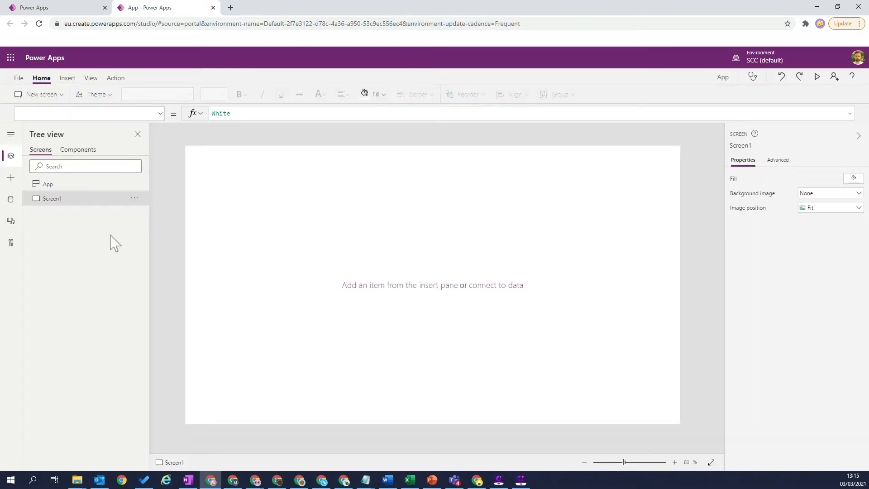
Step: Create a new component and rename it Calc
left_click(75, 153)
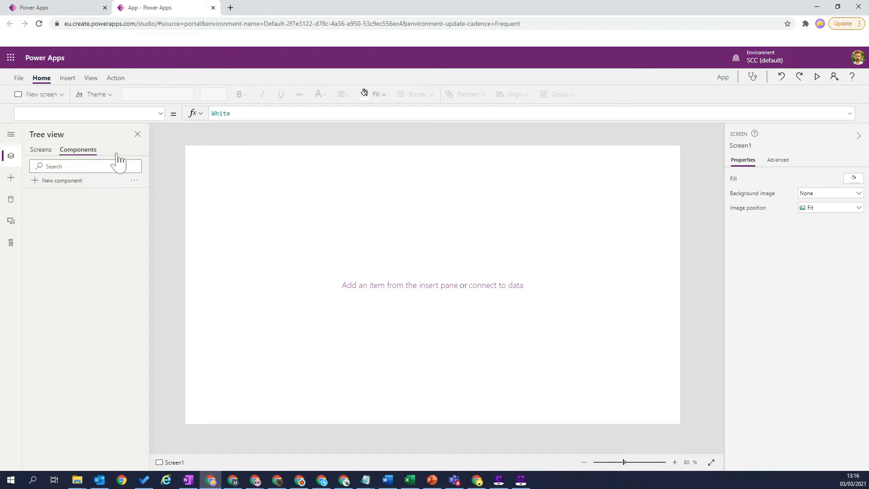
left_click(56, 181)
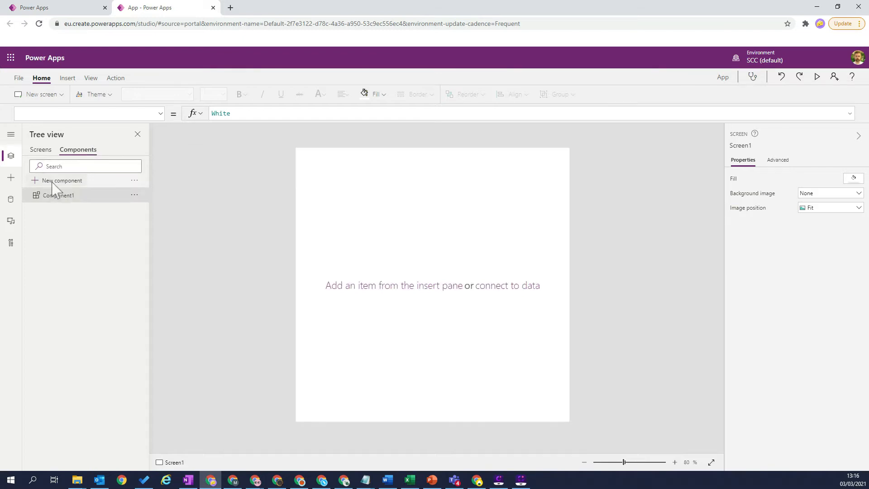
double_click(54, 197)
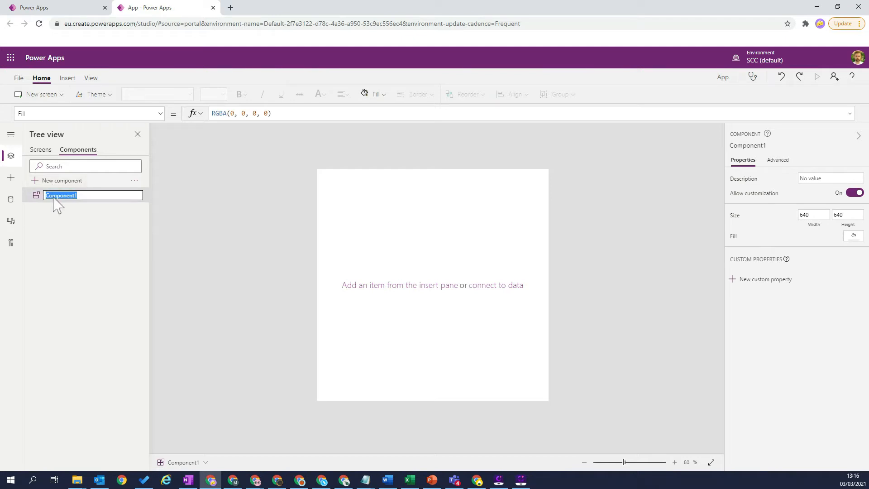
type("Calc")
key("Return")
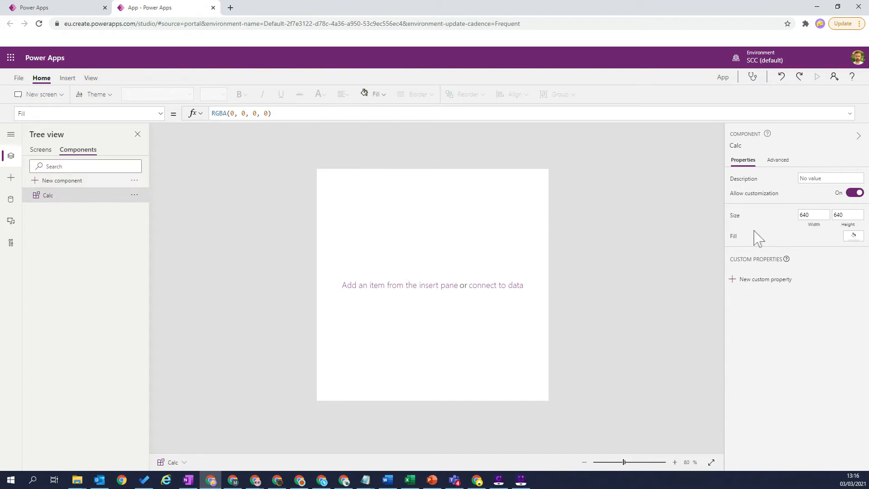
Step: Set the Calc component's width and height to 200 each
left_click(812, 217)
type("200")
key("Tab")
type("200")
key("Tab")
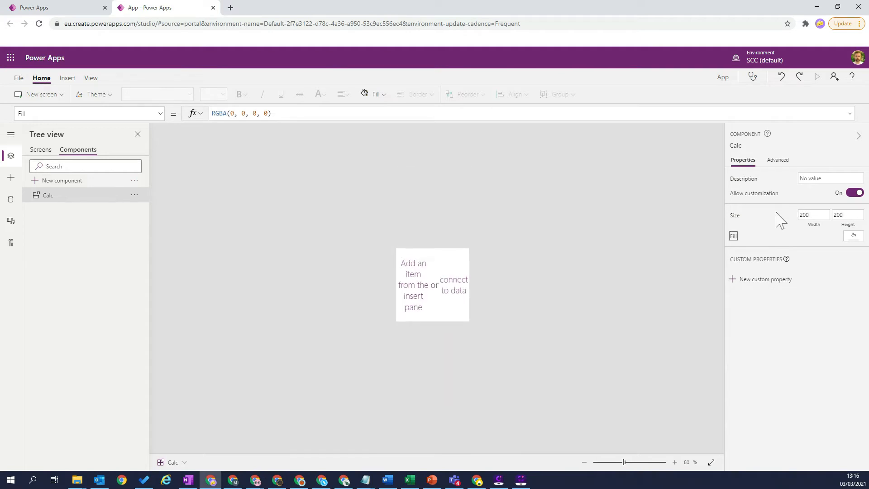
Step: Fill the Calc component with the light blue theme color RGBA(102, 182, 227, 1)
left_click(853, 238)
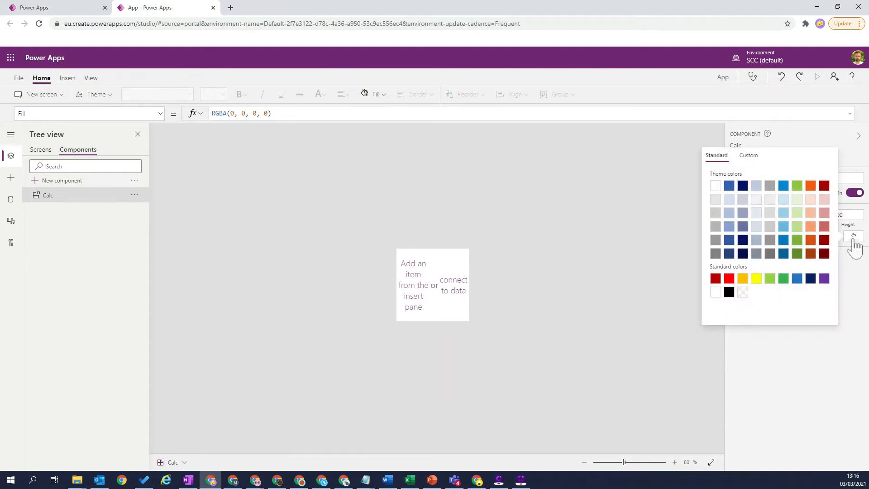
left_click(784, 229)
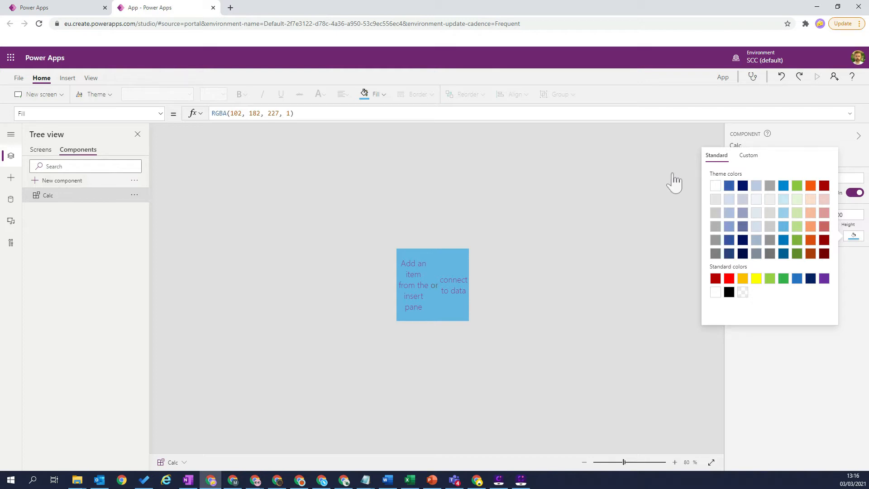
left_click(796, 385)
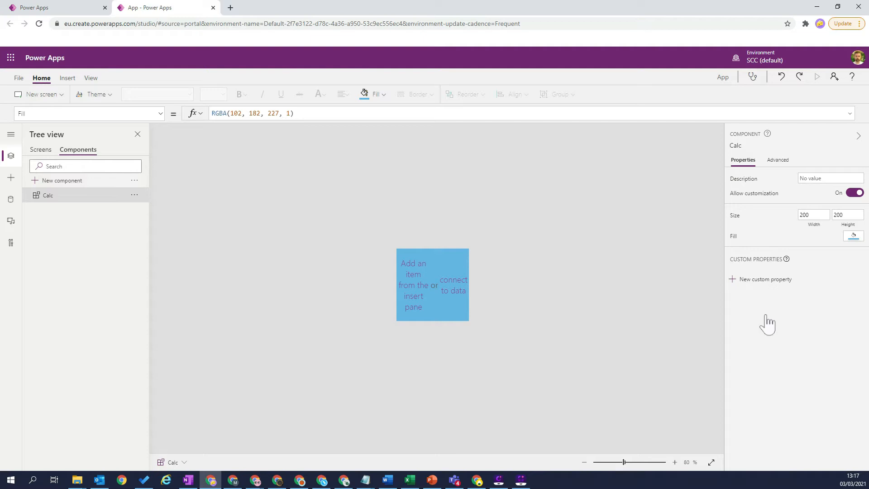
Step: Add a custom property named Result to Calc, with property type Output and data type Number
left_click(734, 283)
left_click_drag(638, 172, 570, 173)
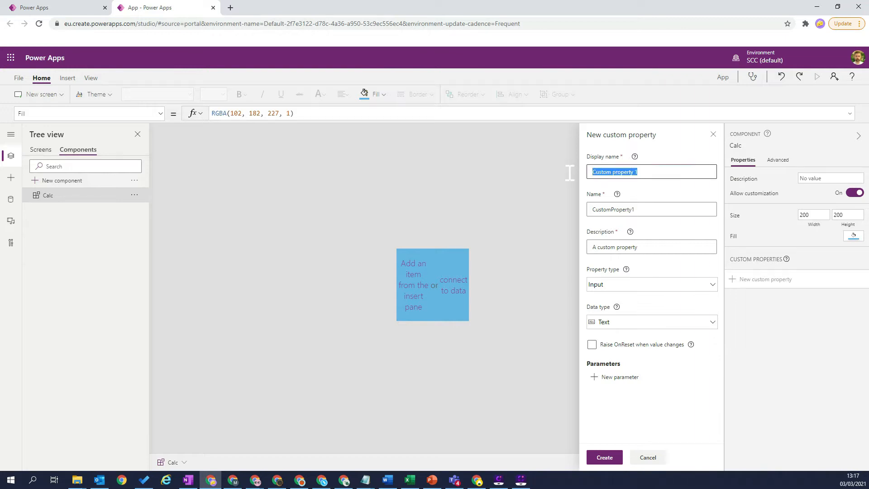
type("Result")
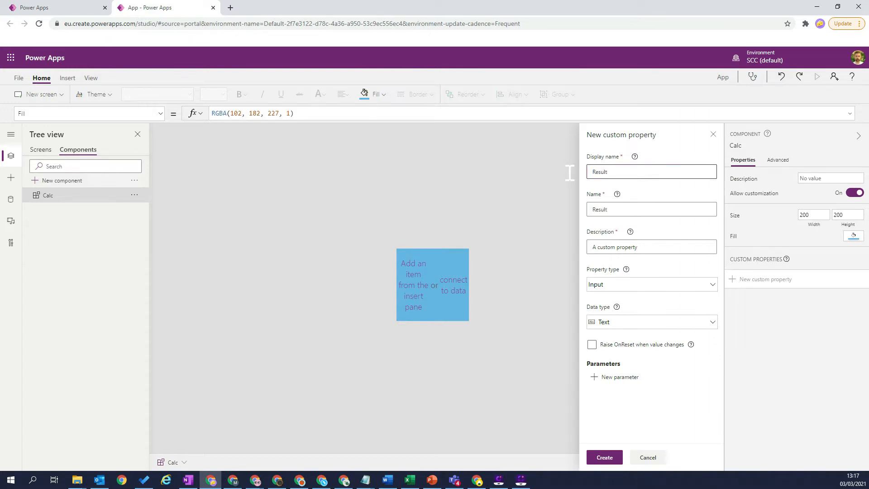
left_click(622, 284)
left_click(621, 337)
left_click(617, 323)
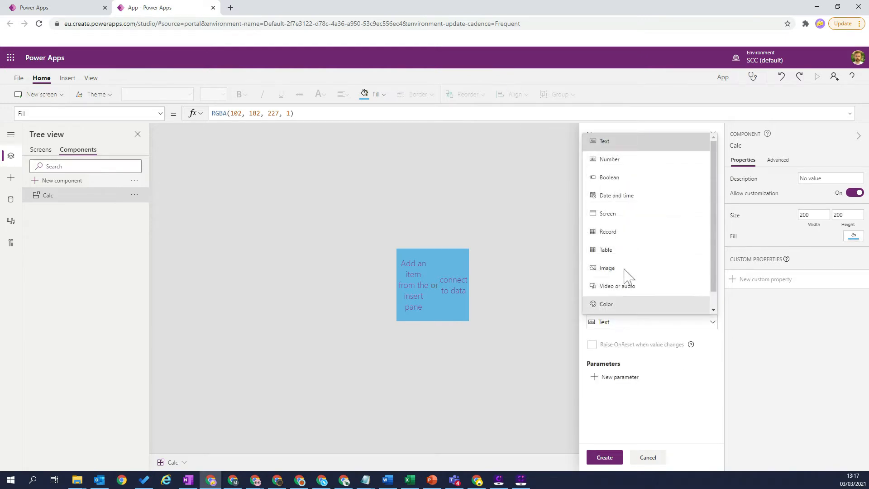
left_click(612, 162)
left_click(603, 458)
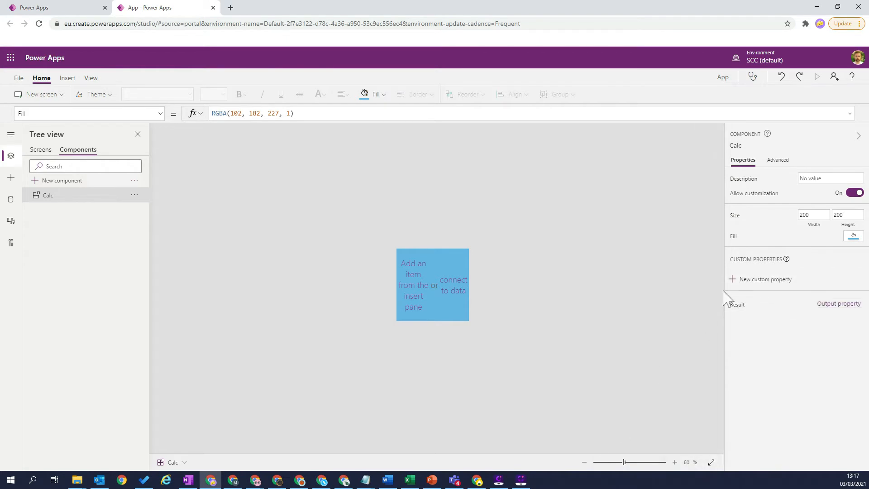
Step: Add a custom property named Input 1 to Calc, with property type Input and data type Number
left_click(733, 279)
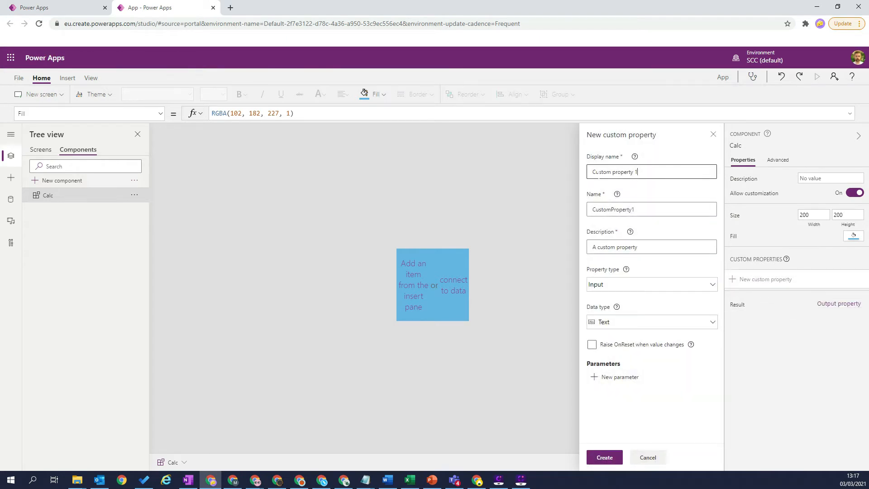
left_click_drag(598, 172, 578, 173)
type("Input 1")
left_click(618, 284)
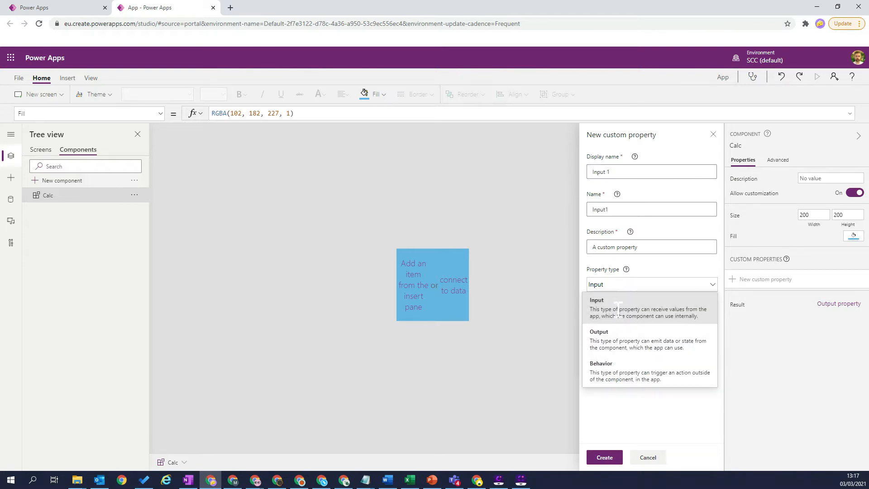
left_click(619, 309)
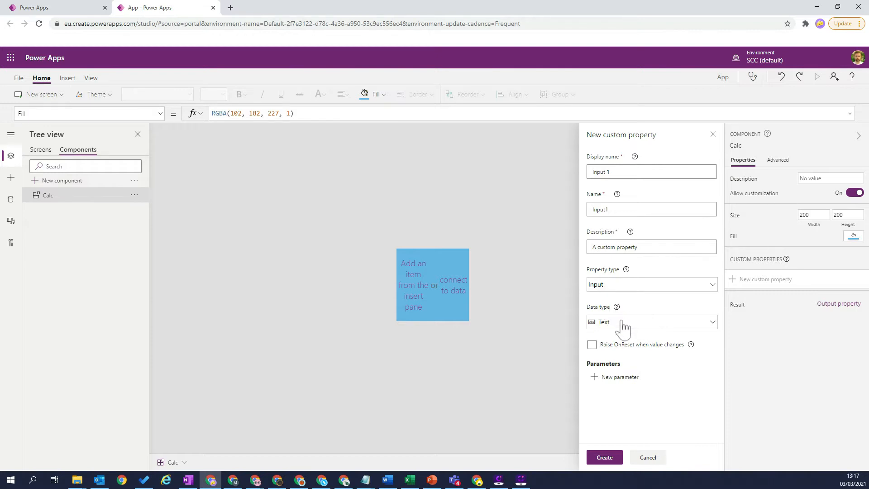
left_click(624, 323)
left_click(623, 159)
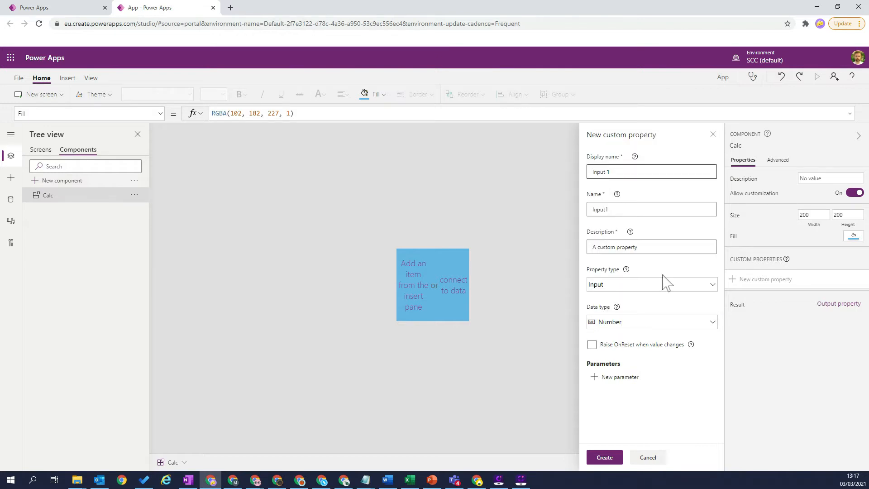
left_click(607, 460)
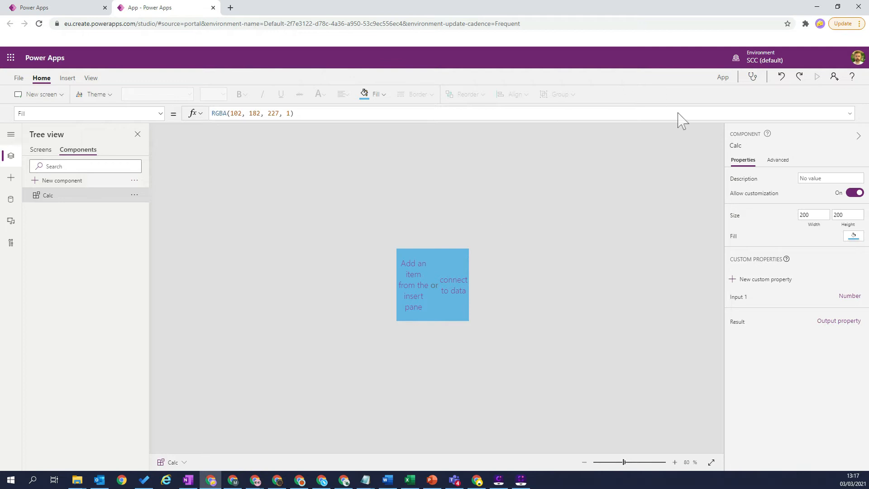
Step: Add a second input property named Input 2 to Calc, with data type Number
left_click(751, 280)
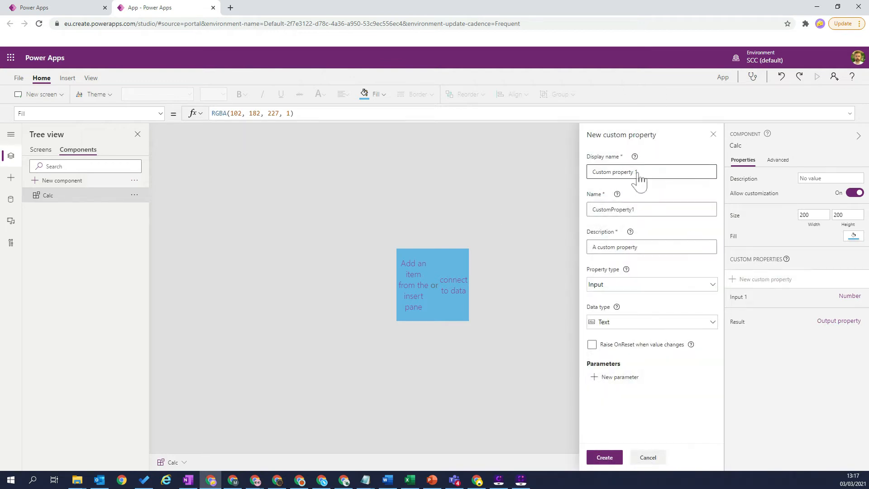
left_click_drag(637, 172, 572, 165)
type("Input 22")
left_click(617, 322)
left_click(608, 175)
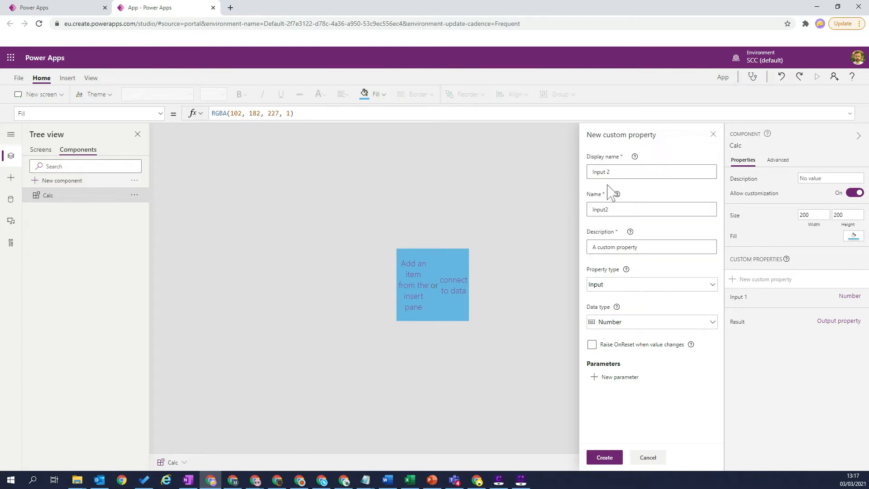
left_click(612, 459)
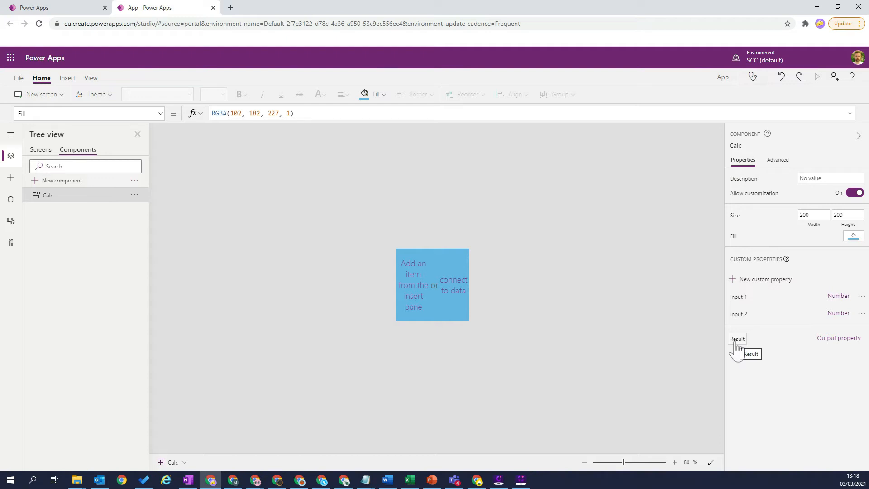
Step: Set the default value of Calc's Input 1 property to 5
left_click(743, 305)
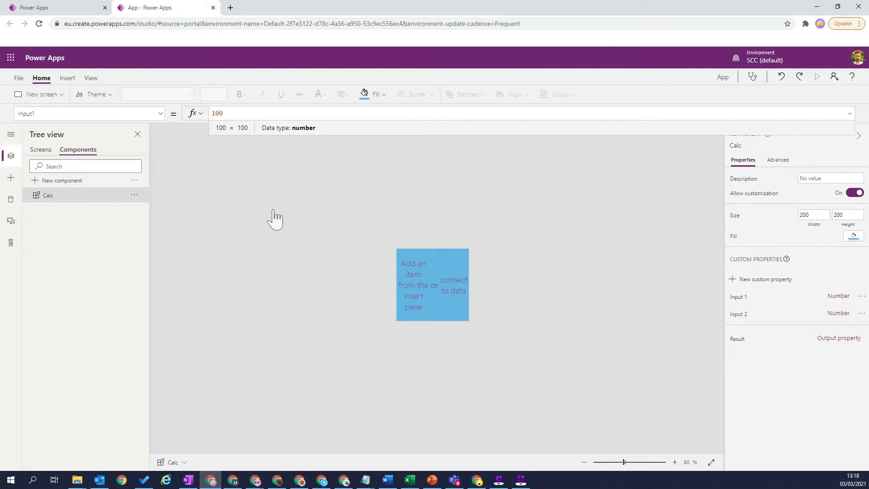
key("ctrl+a")
key("BackSpace")
type("5")
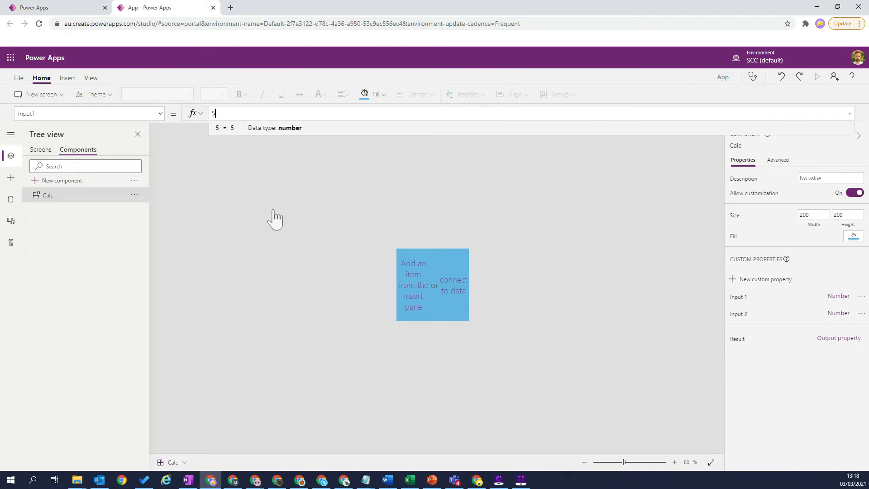
Step: Set the default value of Calc's Input 2 property to 2
left_click(739, 315)
key("BackSpace")
key("BackSpace")
key("BackSpace")
type("2")
Step: Set the formula of Calc's Result output property to Calc.Input1 * Calc.Input2
left_click(738, 339)
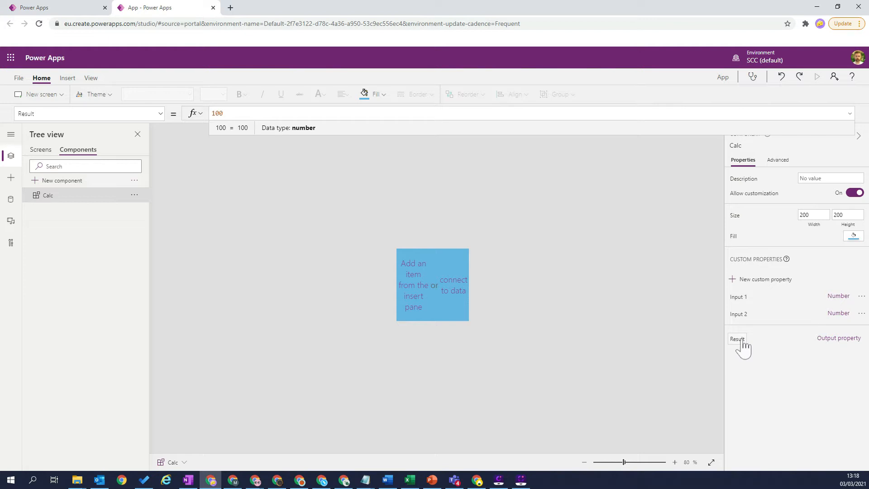
key("BackSpace")
key("BackSpace")
key("BackSpace")
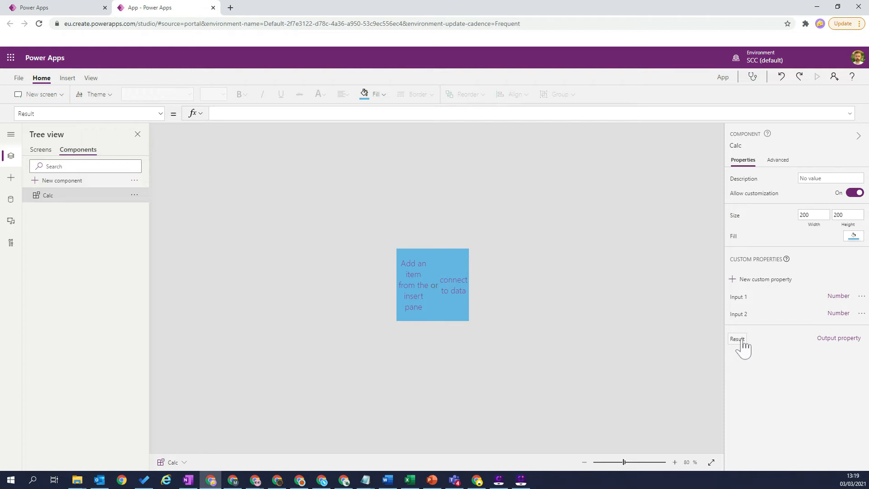
type("Calc.")
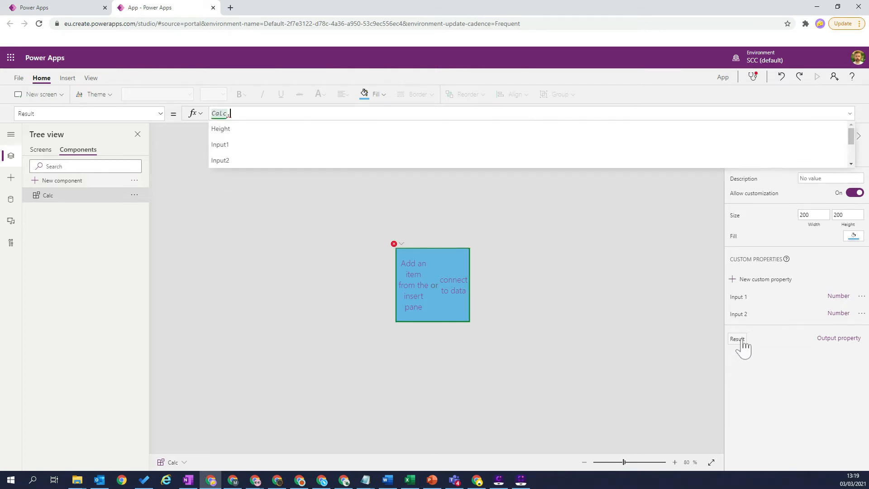
key("Down")
key("Tab")
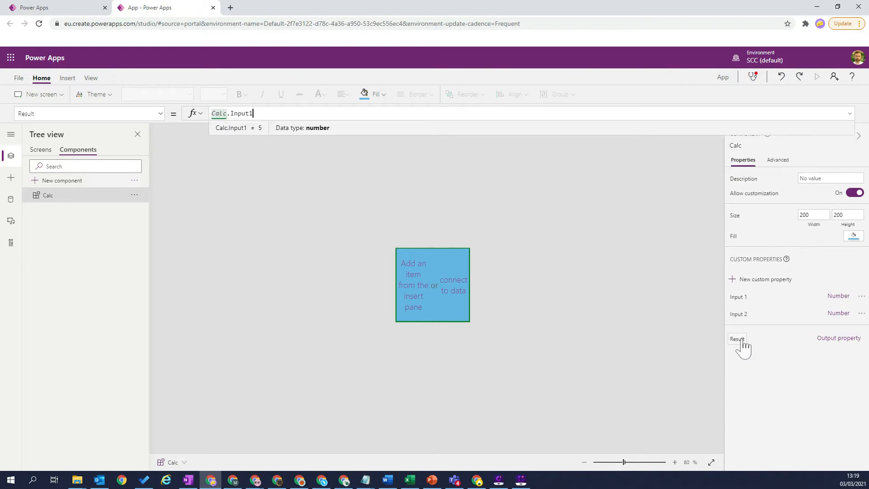
type("* ")
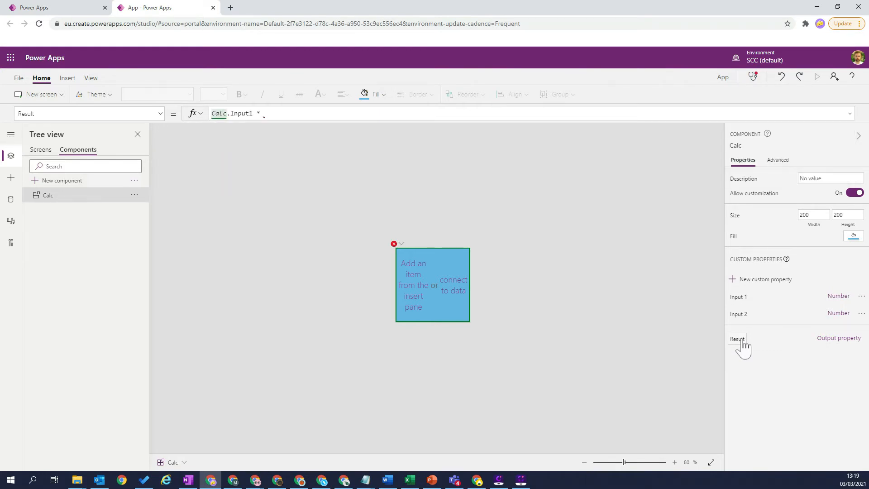
type("Calc")
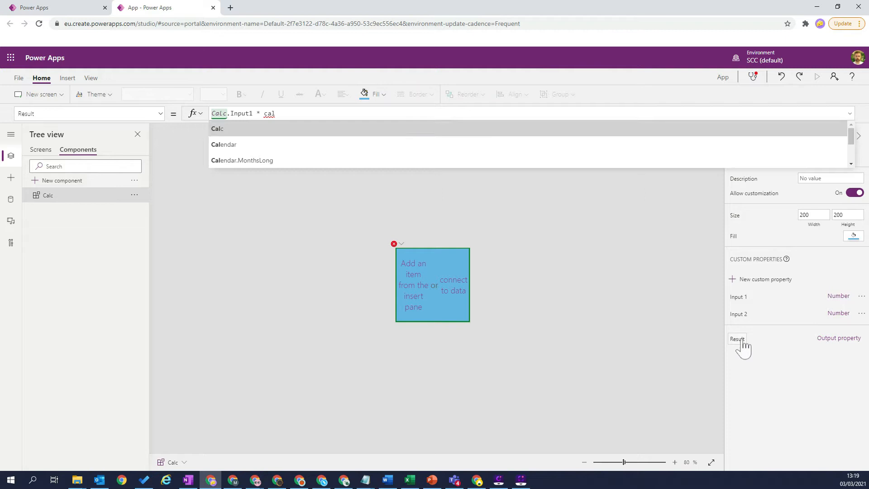
type(".in")
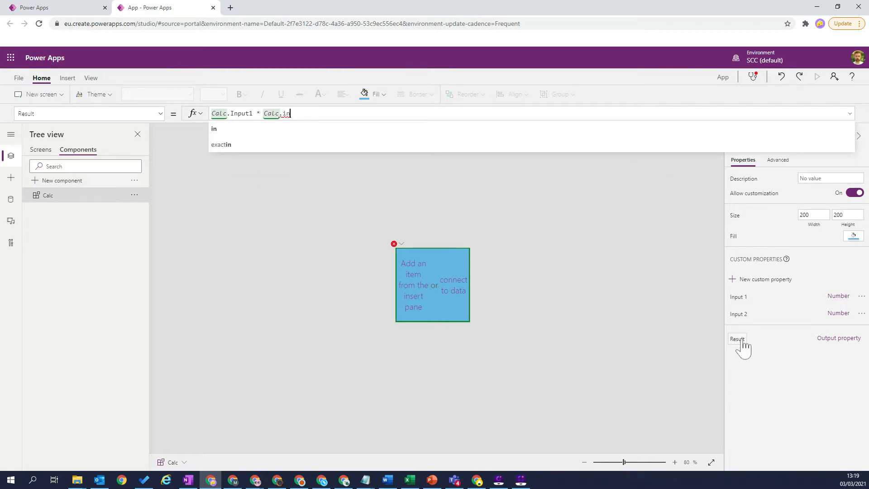
type("p")
key("Down")
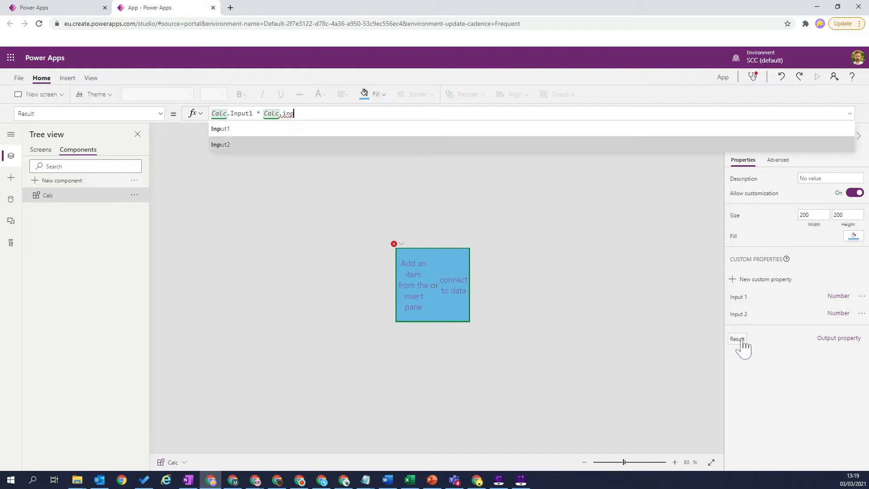
key("Tab")
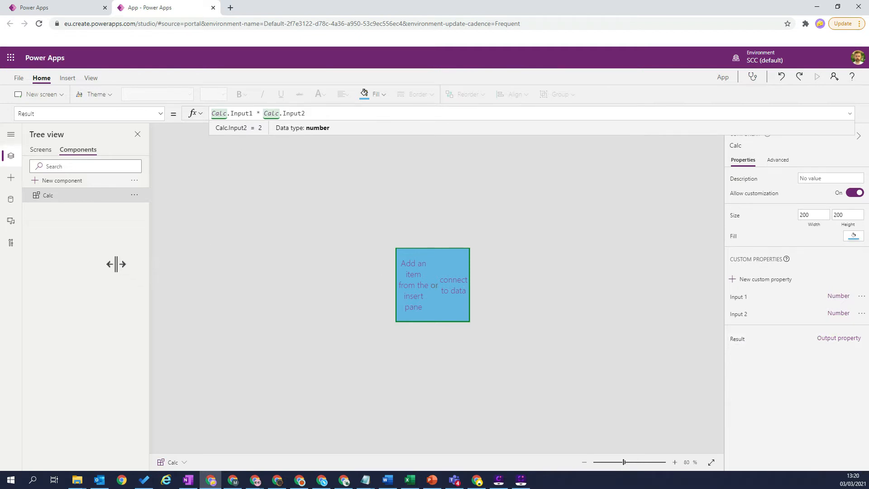
Step: Insert the Calc component on Screen1 and move it to the lower-right corner of the canvas
left_click(40, 151)
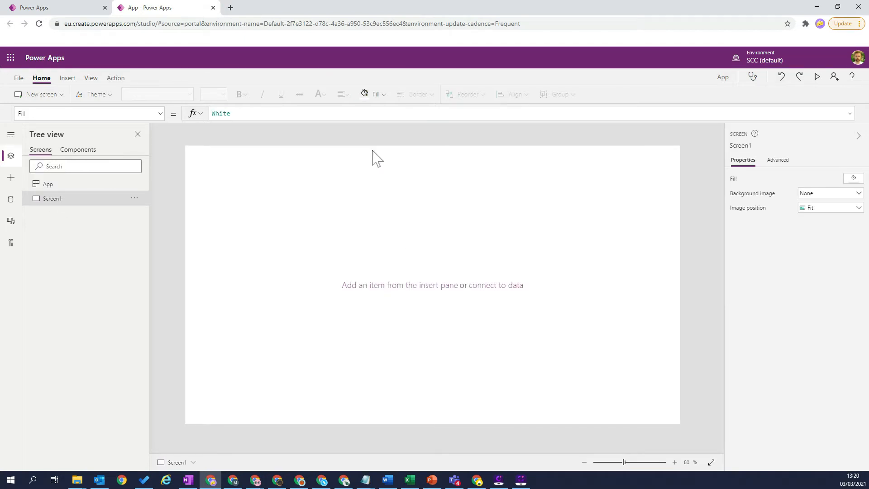
left_click(67, 79)
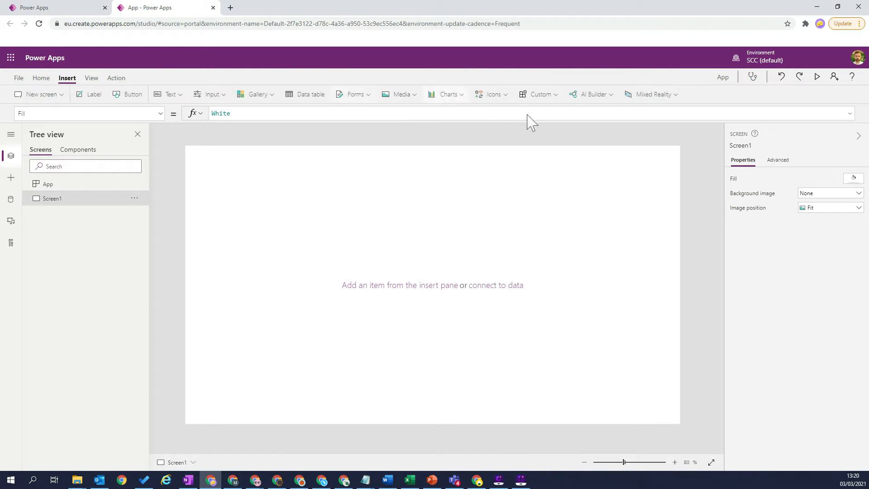
left_click(555, 96)
left_click(557, 119)
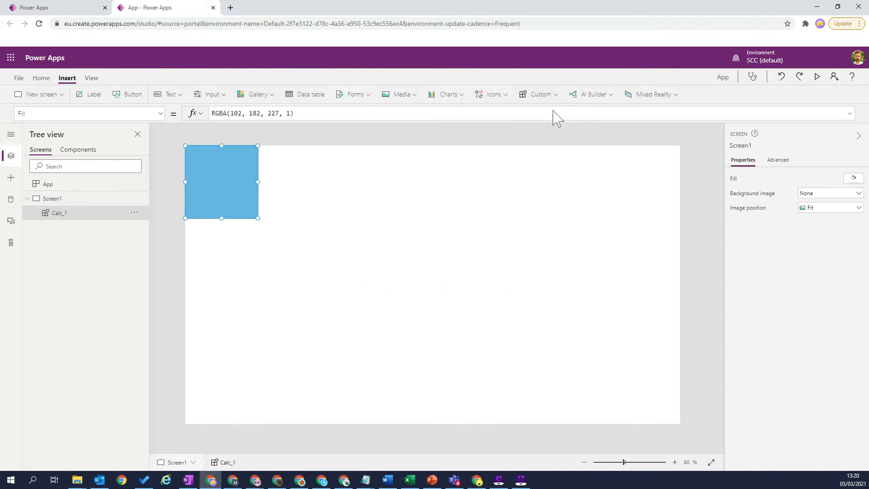
left_click_drag(215, 217, 702, 444)
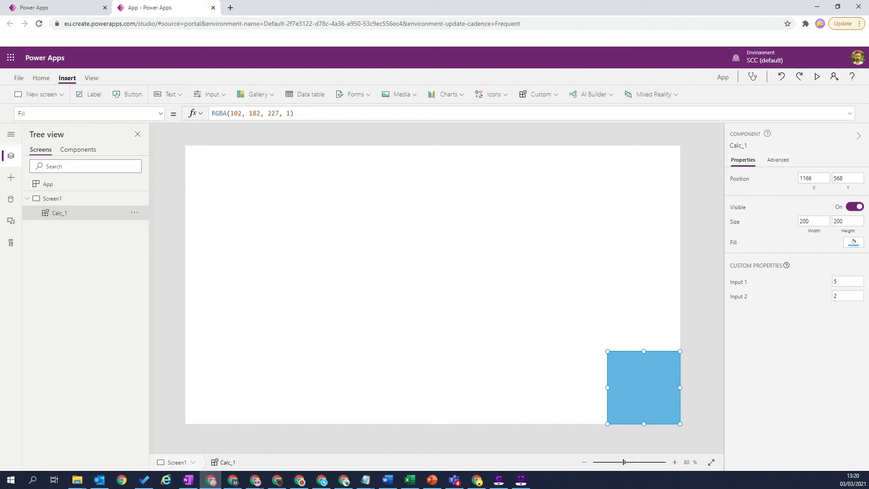
Step: Add a text input near the upper left of Screen1, about 382 wide and 72 high
left_click(179, 95)
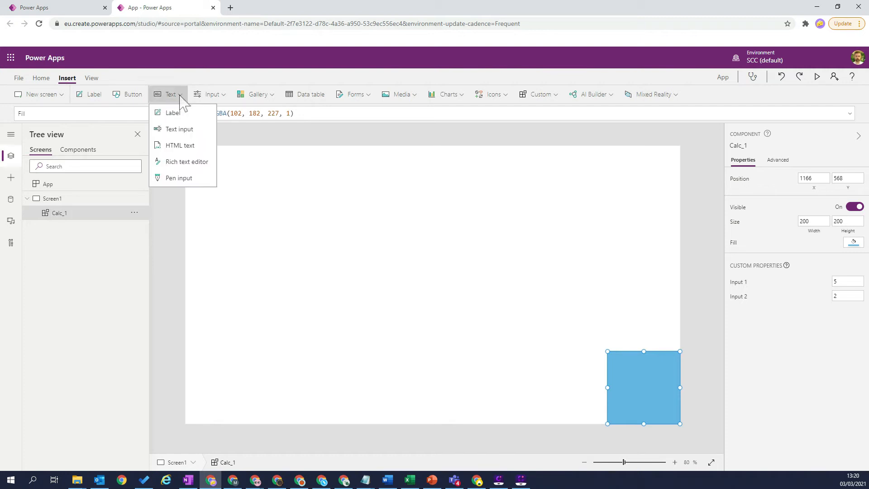
left_click(187, 130)
left_click_drag(266, 168, 382, 205)
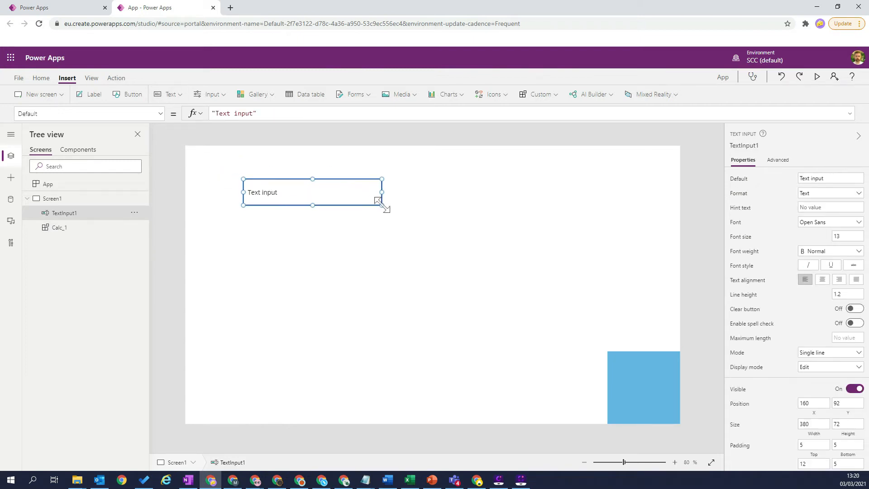
Step: Clear the text input's default value and set its font size to 20
left_click_drag(258, 113, 211, 114)
key("BackSpace")
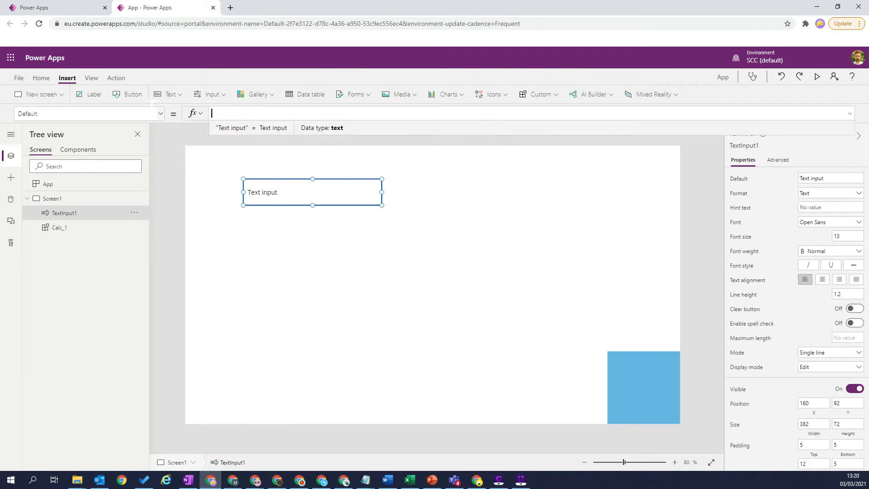
left_click_drag(842, 237, 803, 238)
type("20")
key("Tab")
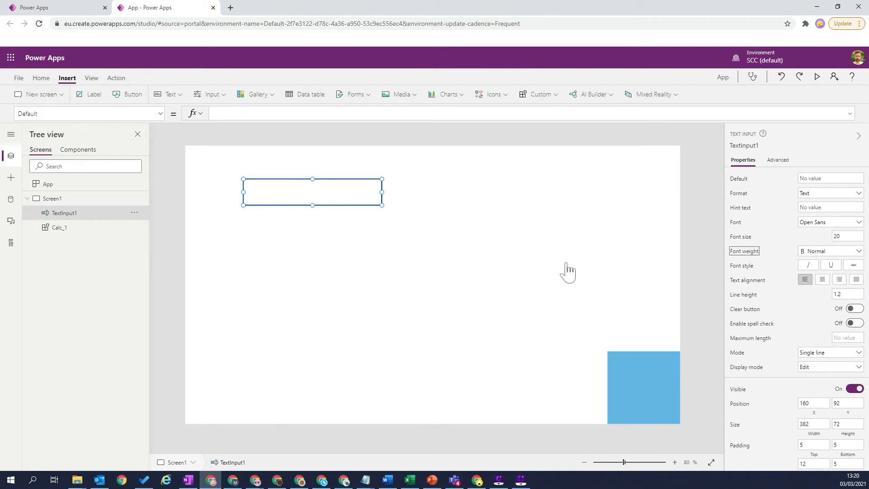
Step: Preview the app, enter 132 in the text input, and return to editing
left_click(561, 210)
left_click(817, 76)
left_click(303, 118)
type("13")
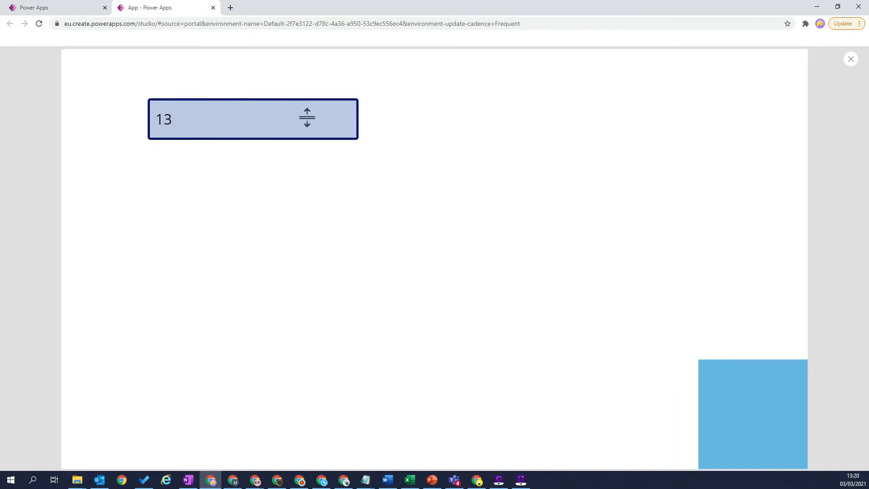
type("2")
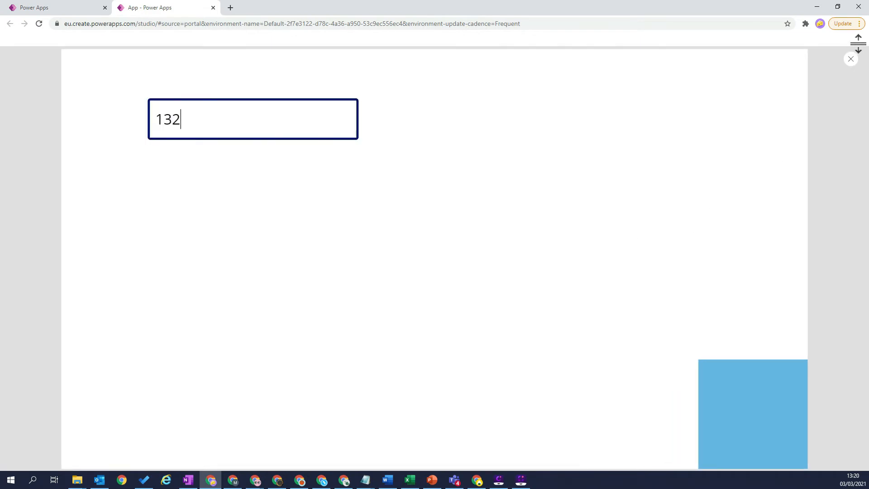
left_click(851, 59)
Step: Narrow the text input to a width of about 287 and place a copy of it directly below
left_click(370, 191)
left_click_drag(382, 192, 305, 230)
key("ctrl+c")
key("ctrl+v")
left_click(394, 215)
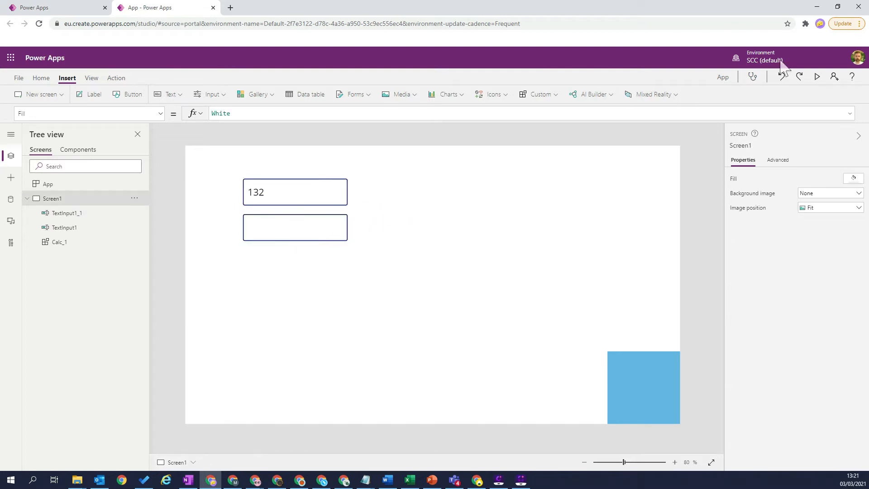
Step: Preview the app, enter 33 in the second text input, and return to editing
left_click(817, 77)
left_click(257, 154)
type("33")
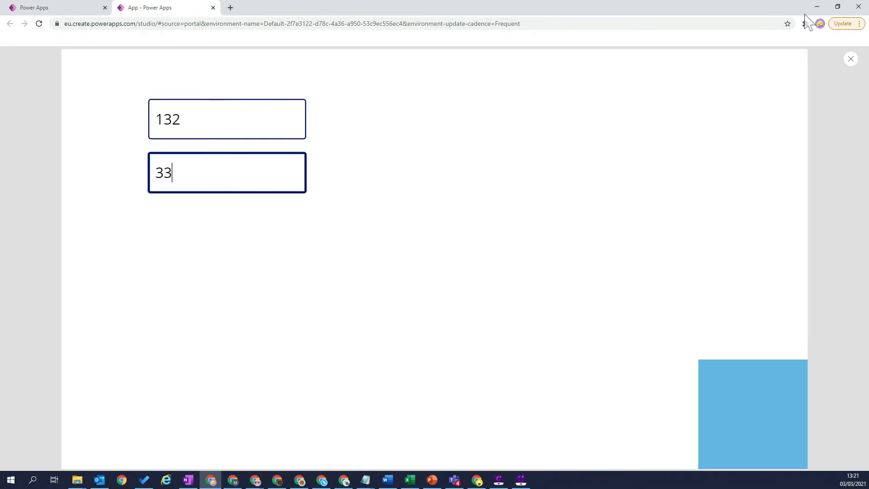
left_click(851, 59)
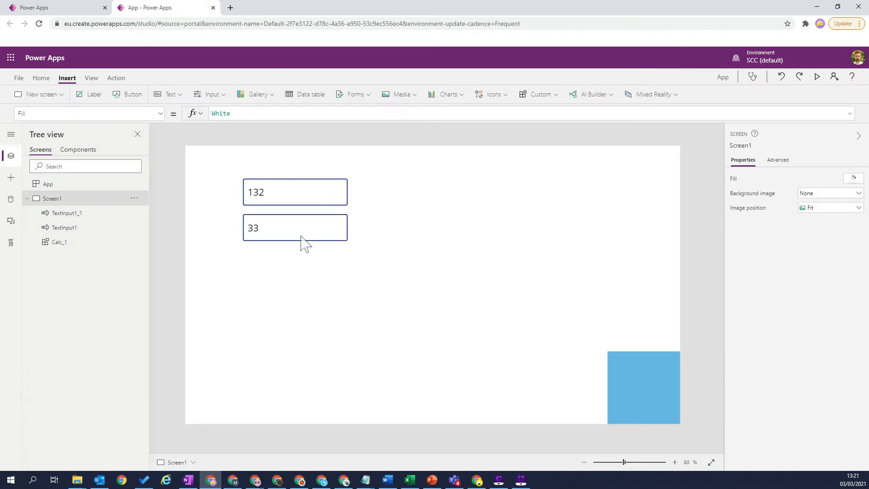
Step: Rename the upper text input as txt_Input_1
left_click(285, 194)
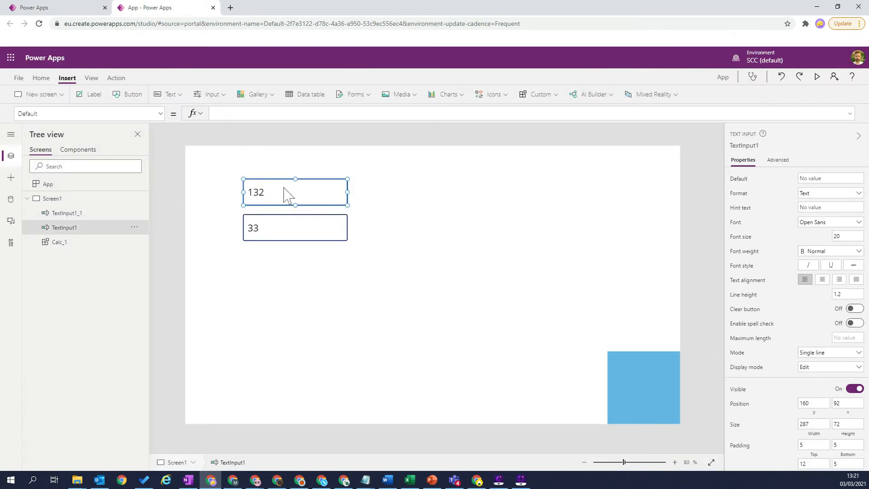
double_click(66, 228)
key("BackSpace")
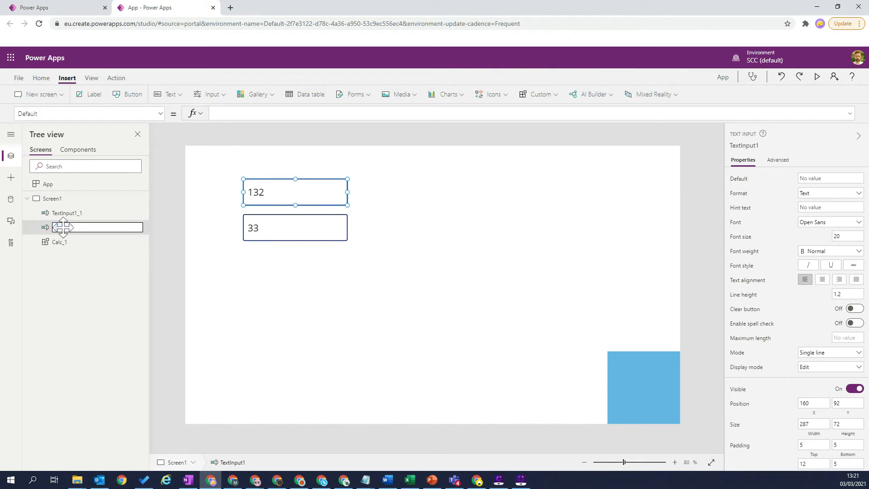
type("Numbe")
type("_")
key("Return")
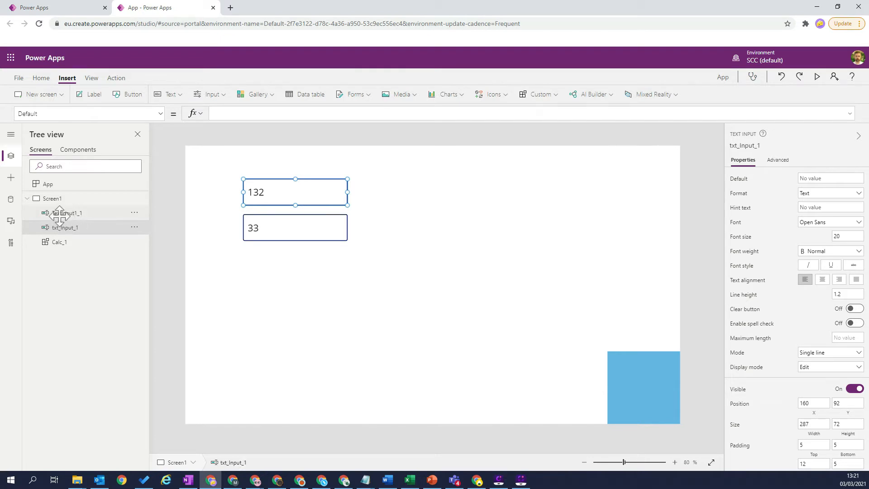
Step: Rename the lower text input as txt_Input_2
double_click(61, 213)
type("t")
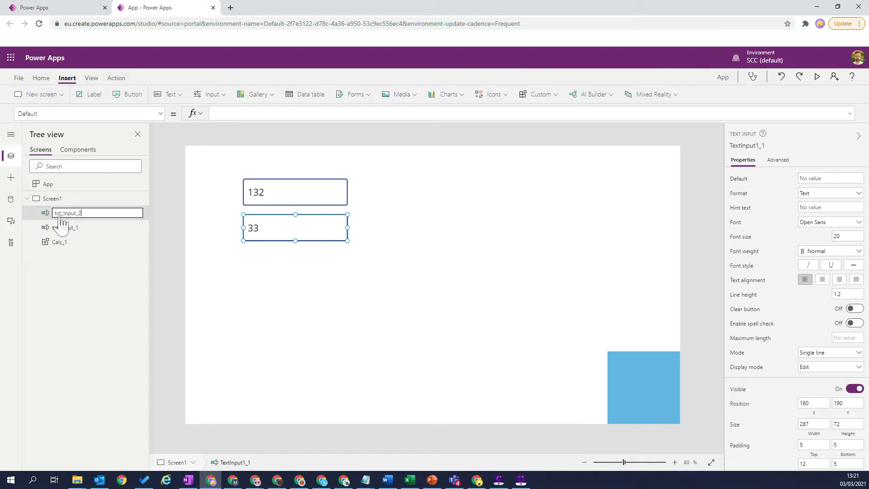
type("xt_Input_2")
key("Return")
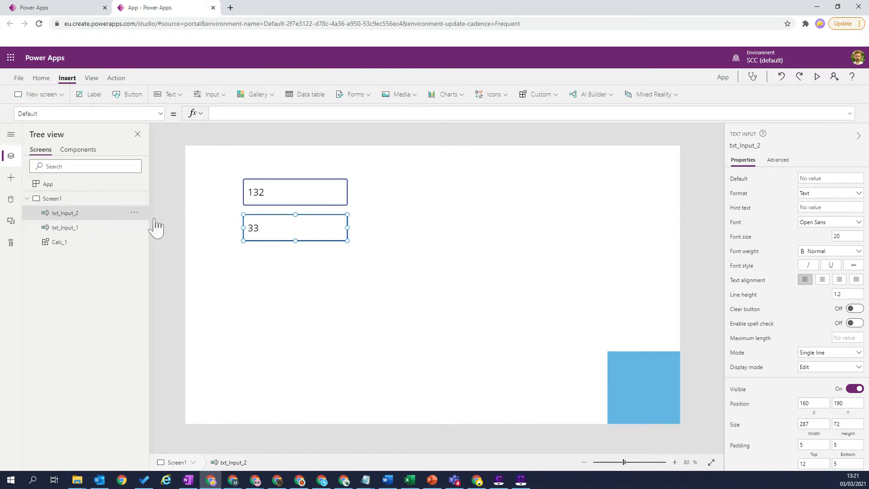
Step: Bring txt_Input_1 forward so that it is listed above txt_Input_2
left_click(135, 231)
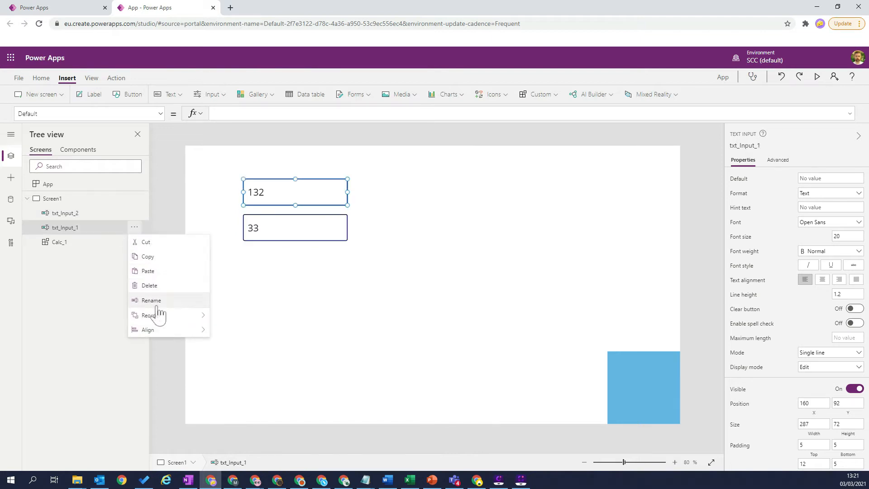
mouse_move(159, 315)
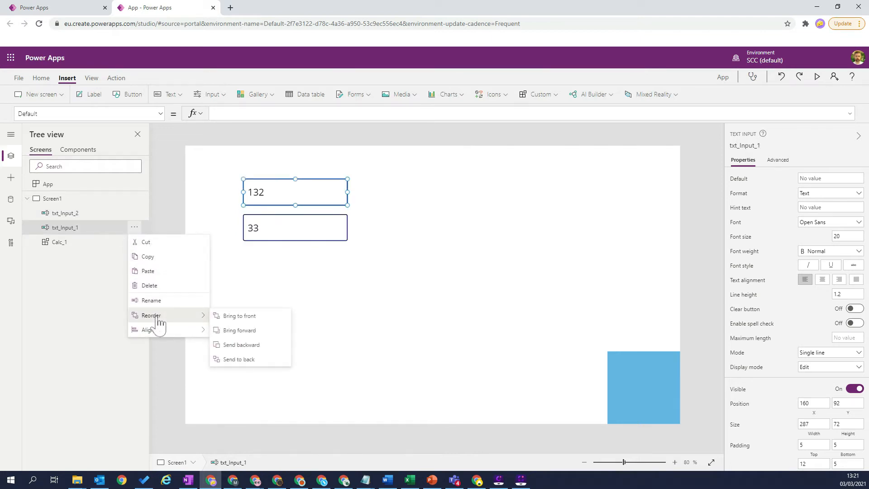
left_click(246, 331)
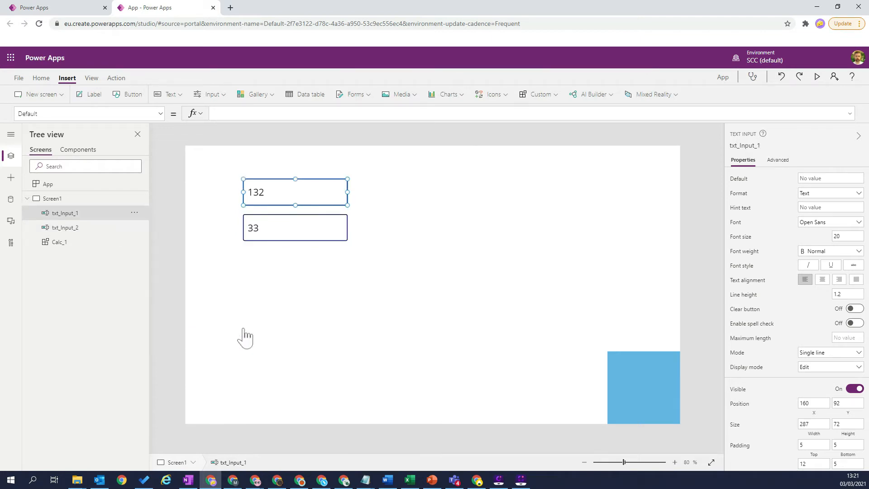
left_click(75, 229)
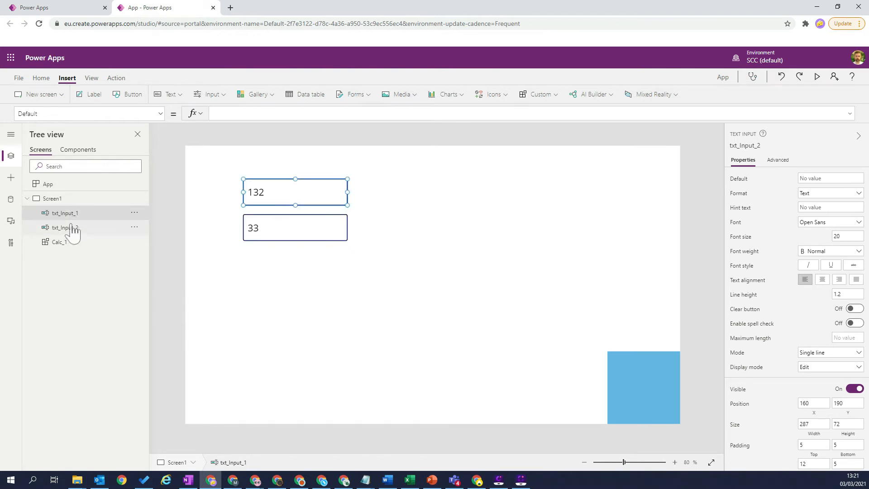
left_click(109, 217)
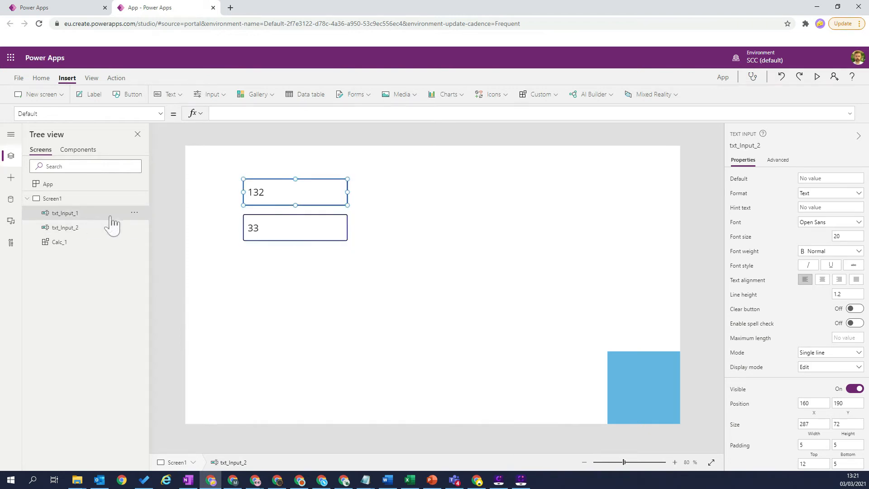
Step: Rename Screen1 as Home Screen
double_click(50, 200)
type("Hom")
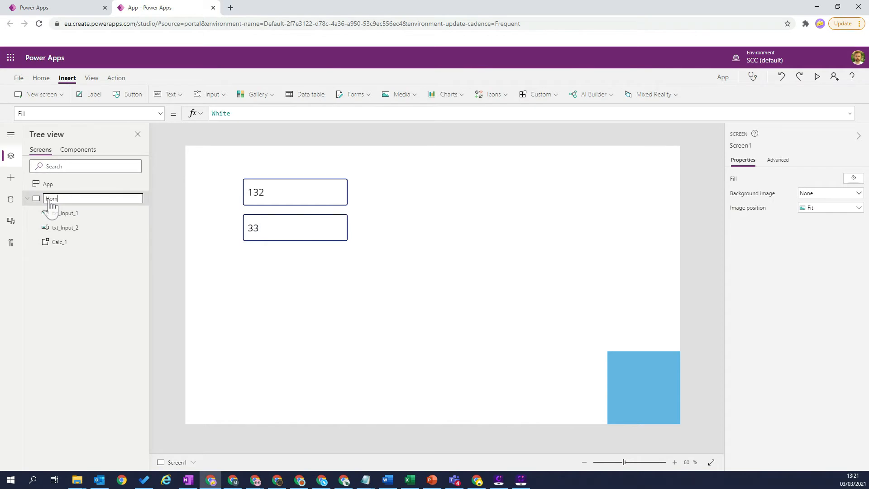
type("e Screen")
key("Return")
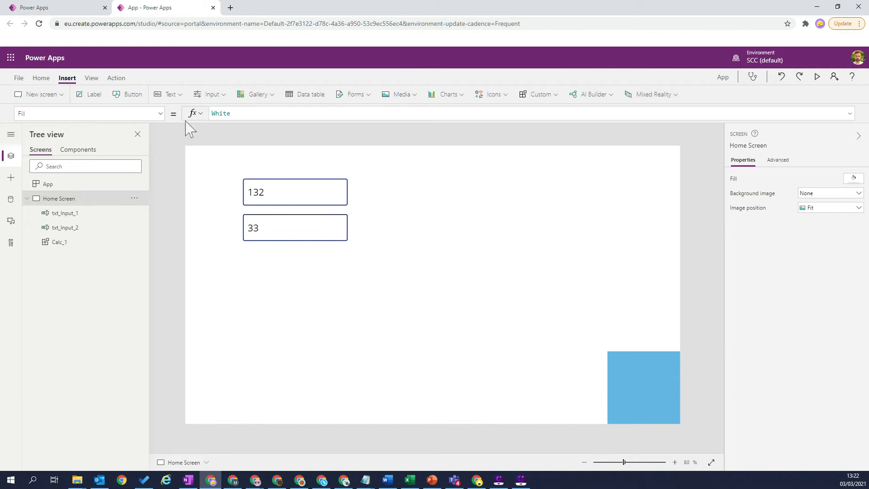
Step: Add a label about 287 by 80 below the two text inputs, with centred text at font size 30
left_click(90, 94)
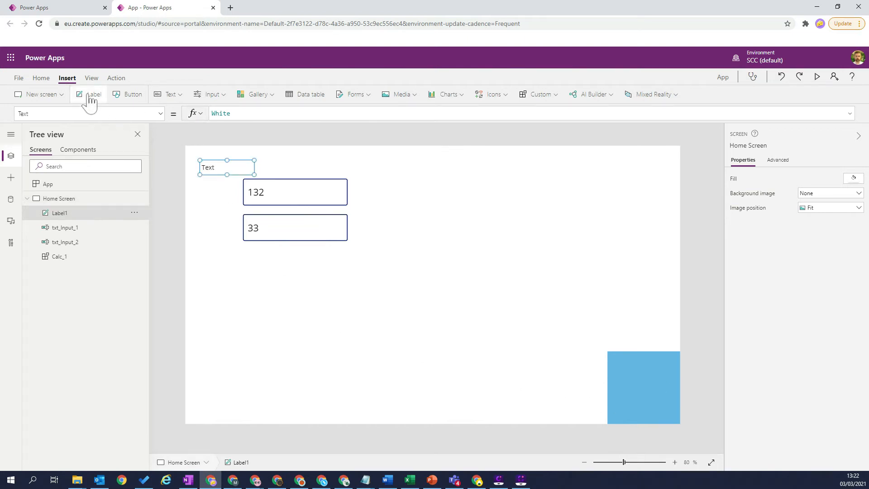
left_click_drag(231, 173, 348, 279)
left_click(823, 250)
left_click_drag(848, 208, 794, 201)
key("Tab")
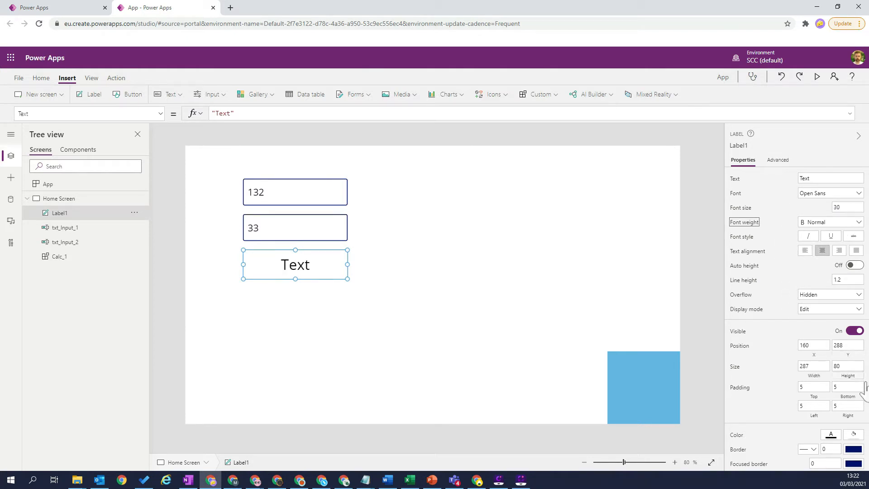
Step: Fill the label below the text inputs with a light blue-grey theme colour
left_click(854, 435)
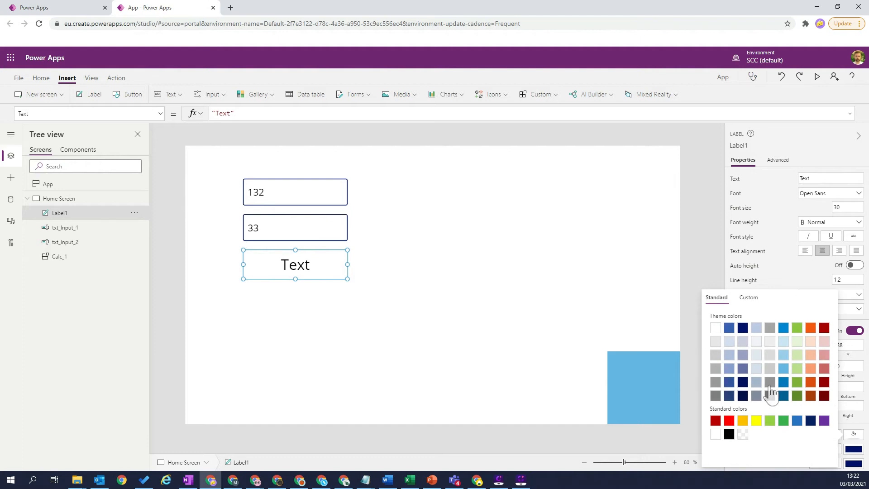
left_click(756, 355)
left_click(555, 272)
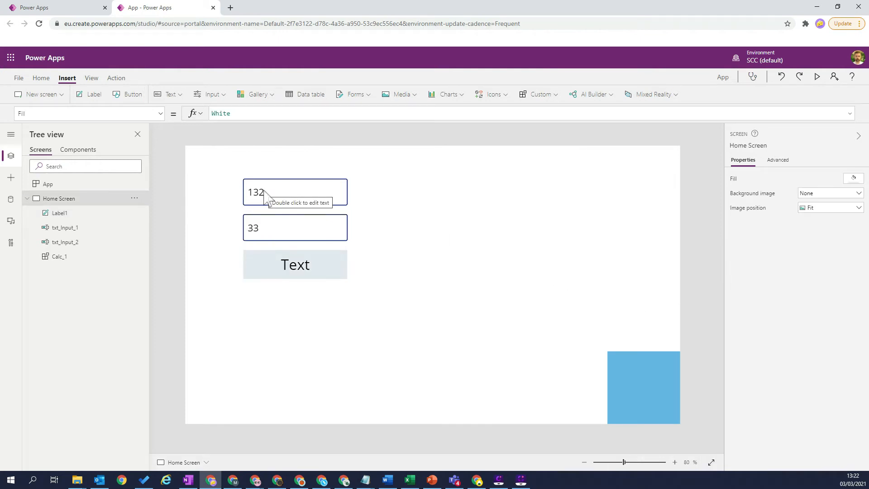
Step: Reorder the Home Screen controls by sending Label1 to the back and Calc_1 behind it
left_click(273, 270)
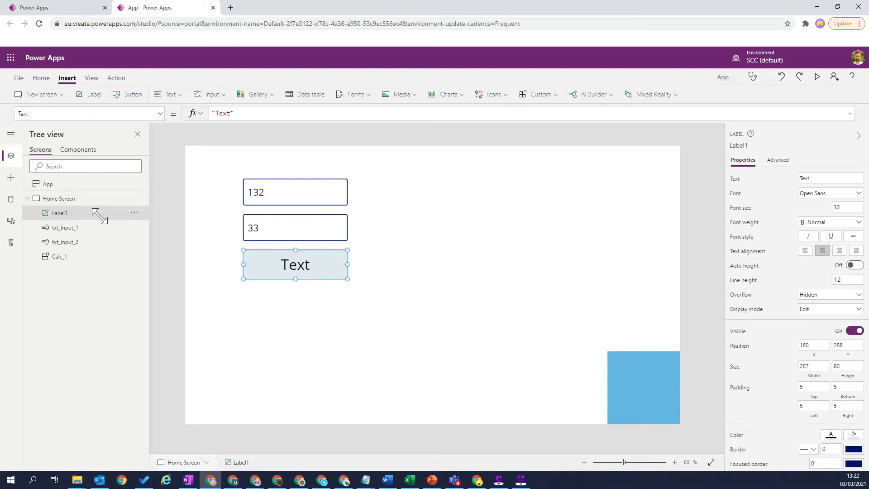
left_click(135, 213)
mouse_move(164, 319)
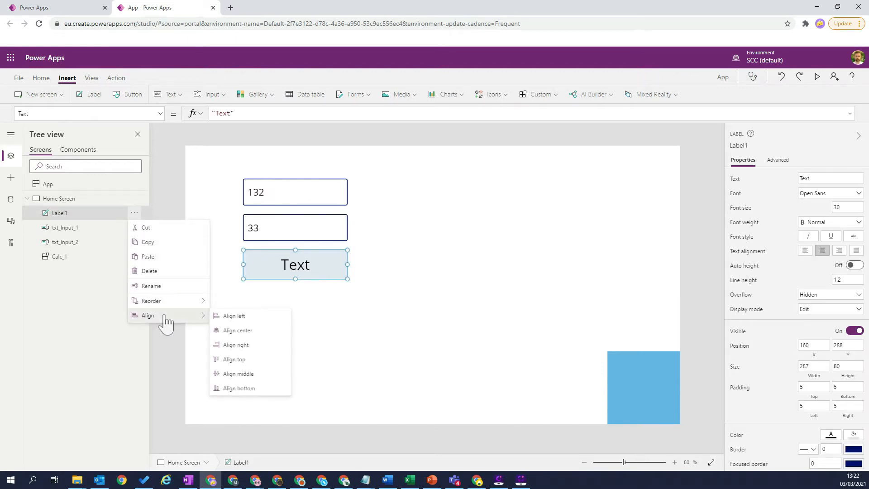
mouse_move(166, 303)
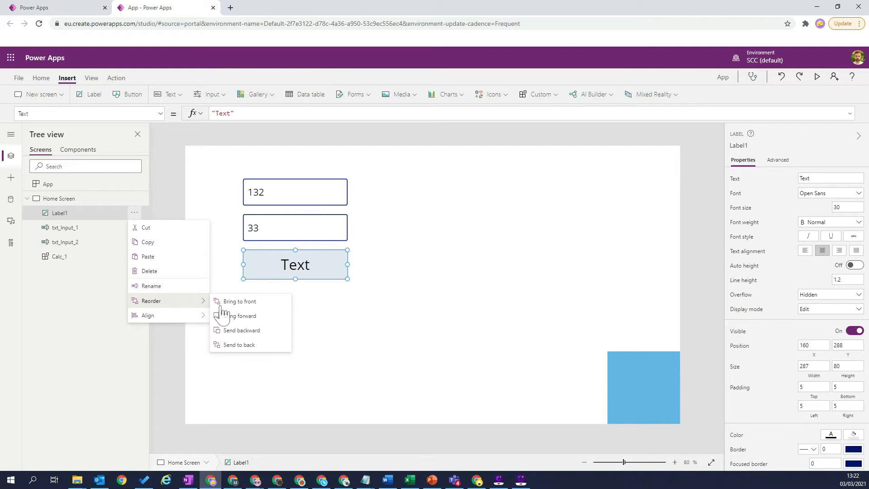
left_click(238, 345)
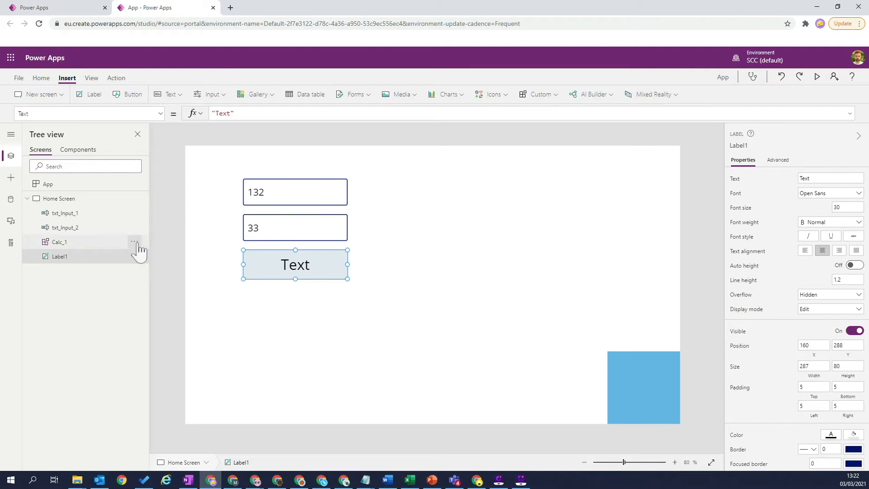
left_click(135, 243)
mouse_move(172, 345)
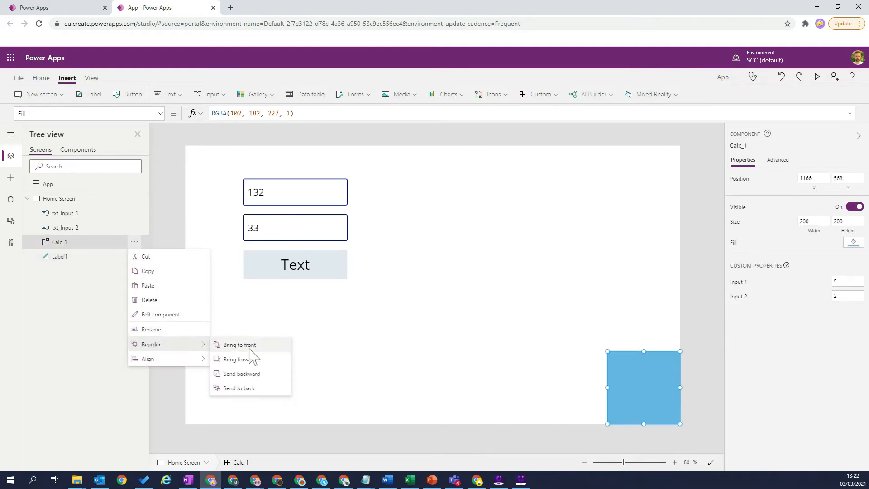
left_click(248, 388)
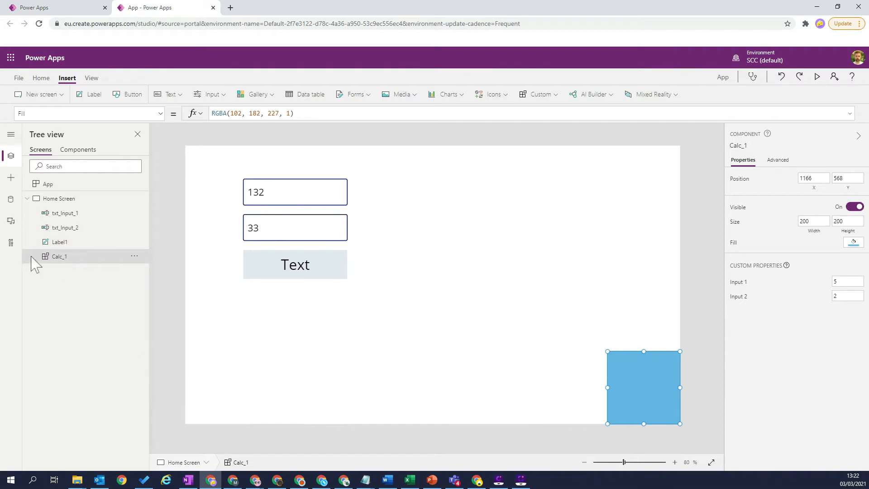
Step: Rename Label1 as lbl_Result
left_click(66, 214)
left_click(67, 228)
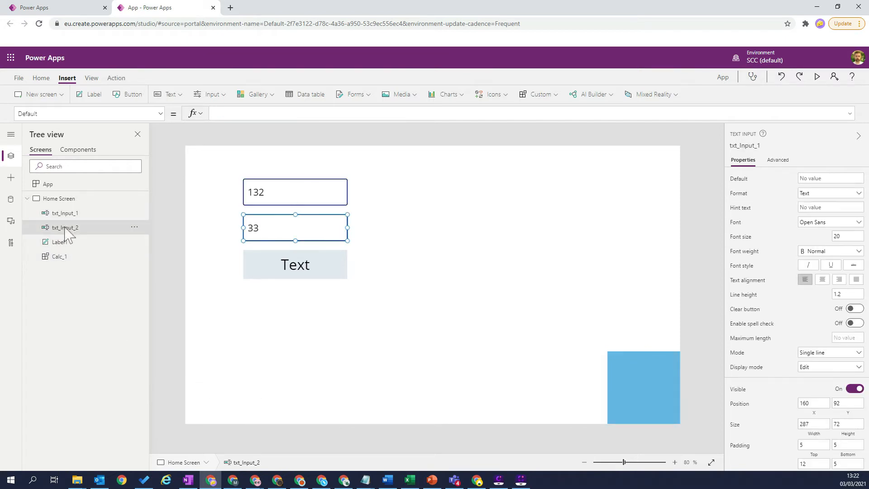
left_click(61, 243)
double_click(63, 243)
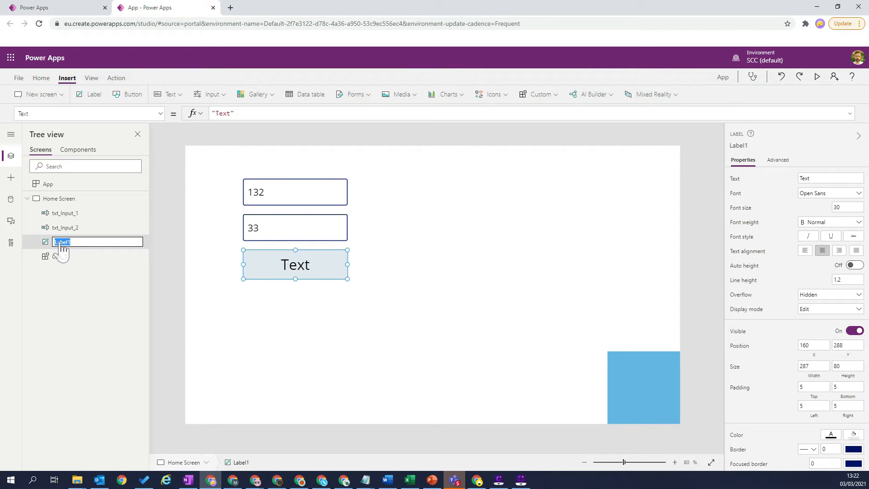
key("BackSpace")
type("lbl_Result")
key("Return")
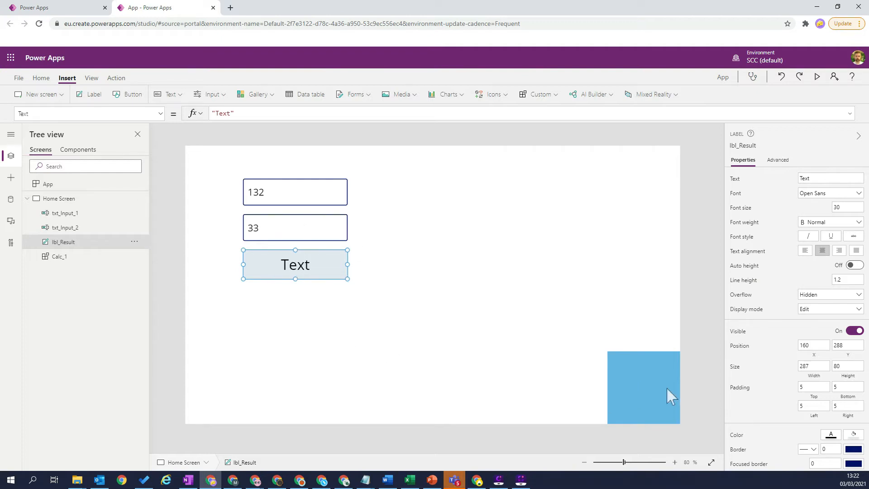
Step: Set the Input 1 custom property of Calc_1 to txt_Input_1.Text
left_click(650, 386)
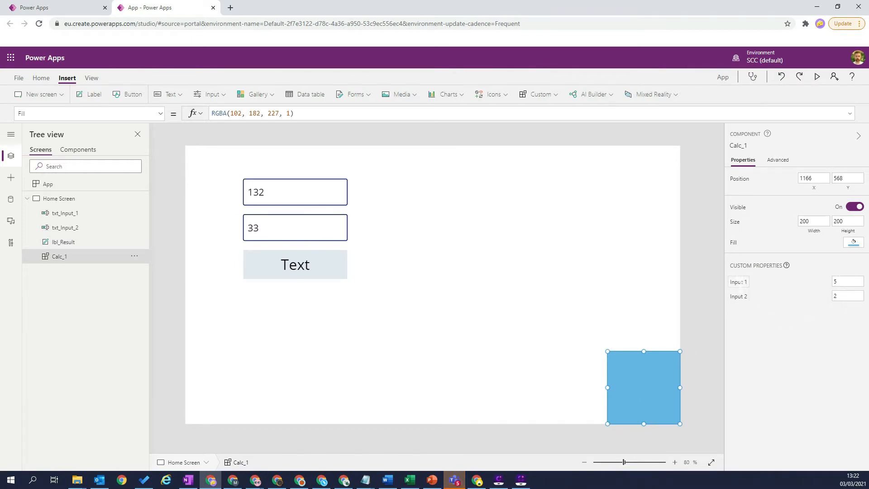
left_click(742, 281)
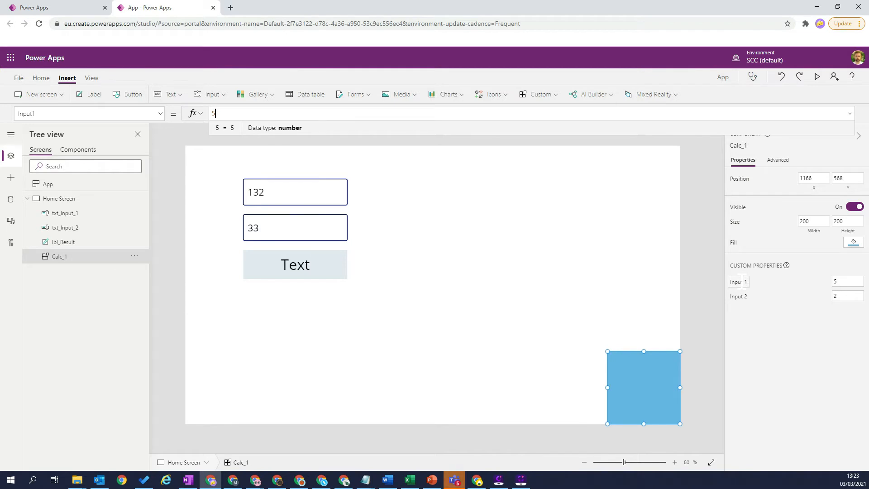
key("BackSpace")
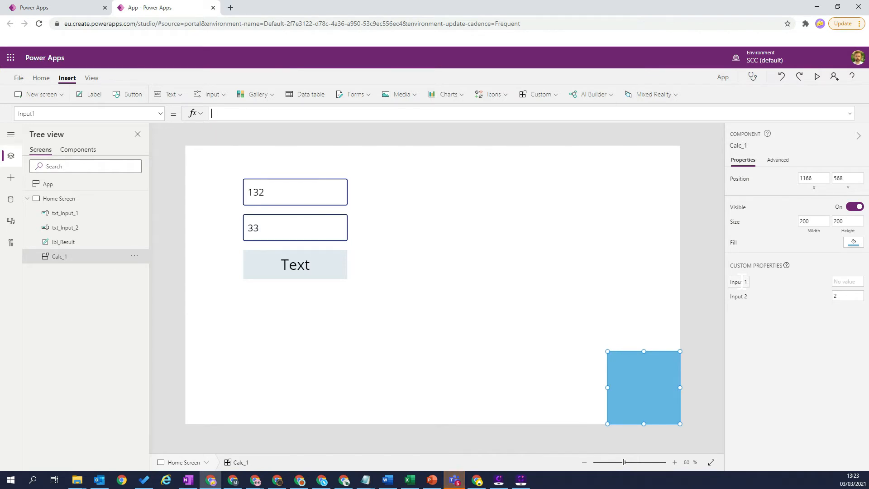
type("txt")
key("Tab")
type(".Text")
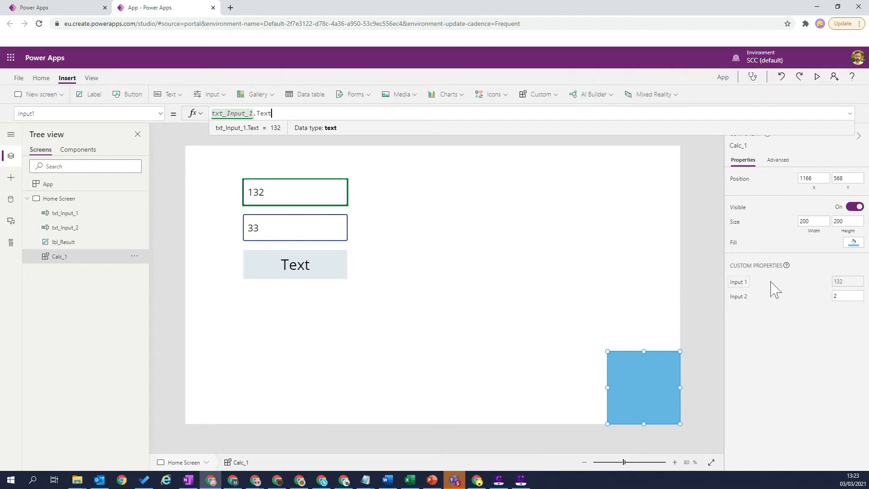
Step: Set the Input 2 custom property of Calc_1 to txt_Input_2.Text
left_click(742, 298)
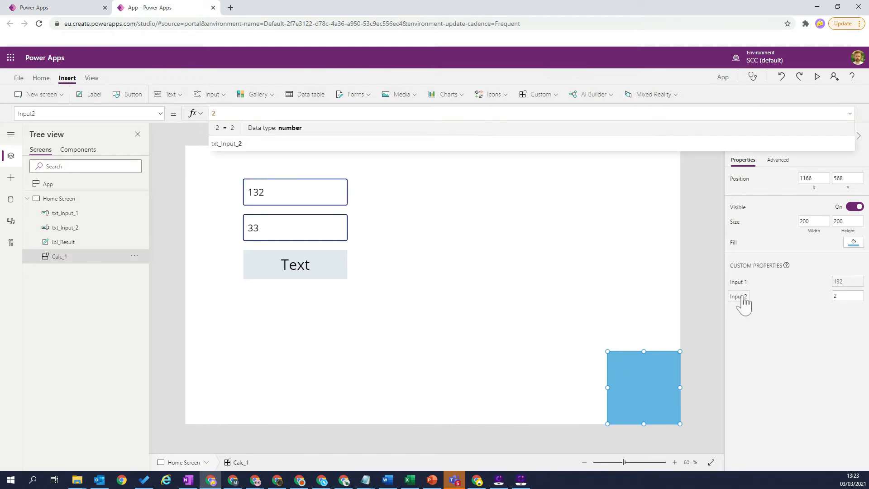
key("BackSpace")
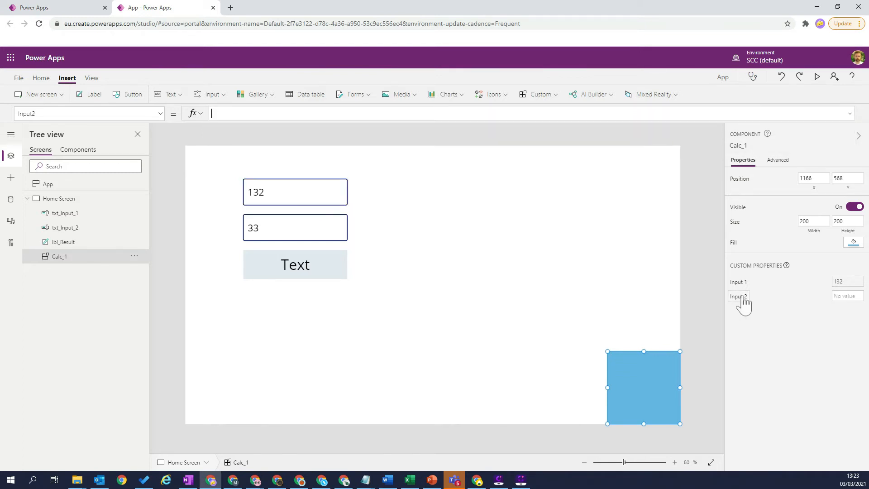
type("txt")
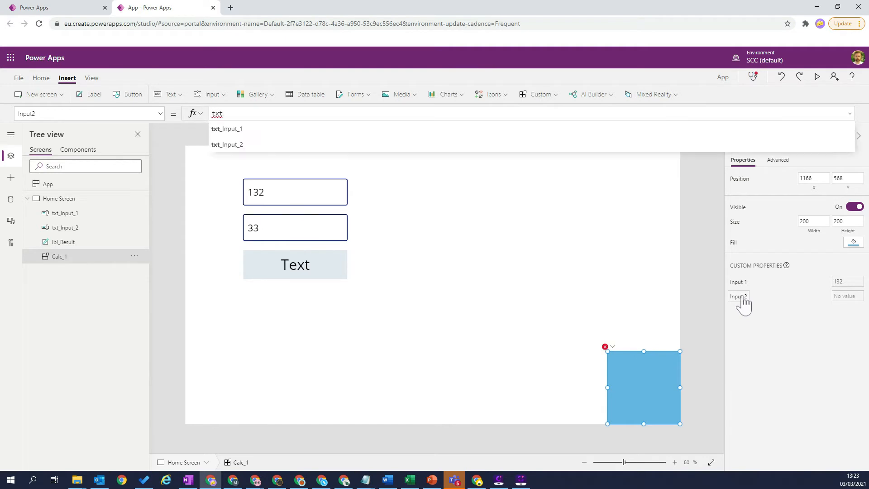
type("_Input_2.text")
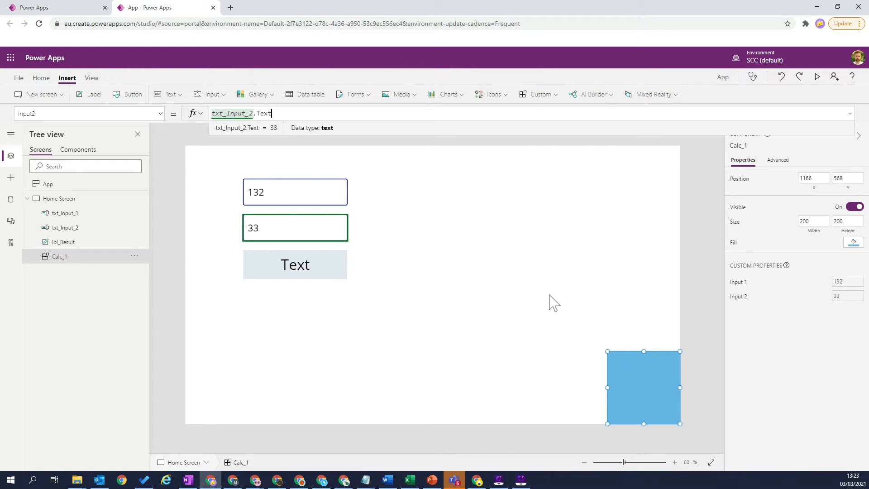
Step: Replace the Text formula of lbl_Result with Calc_1.Result
left_click(328, 271)
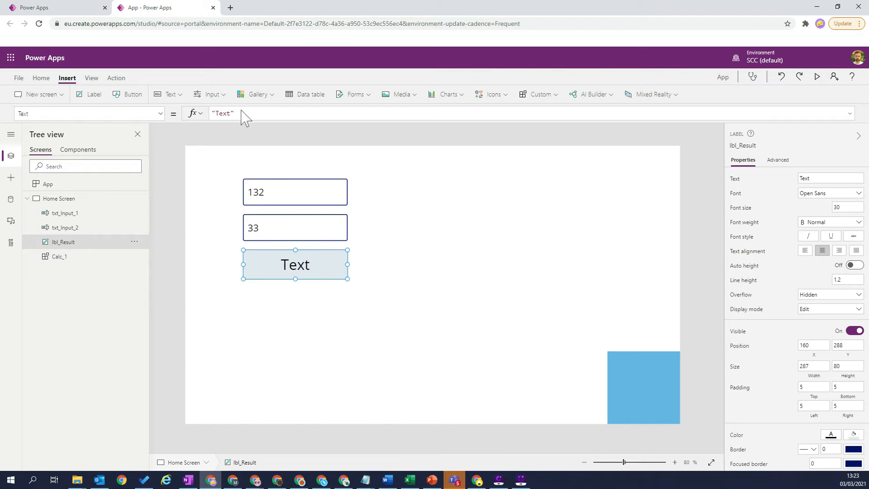
left_click_drag(235, 113, 211, 114)
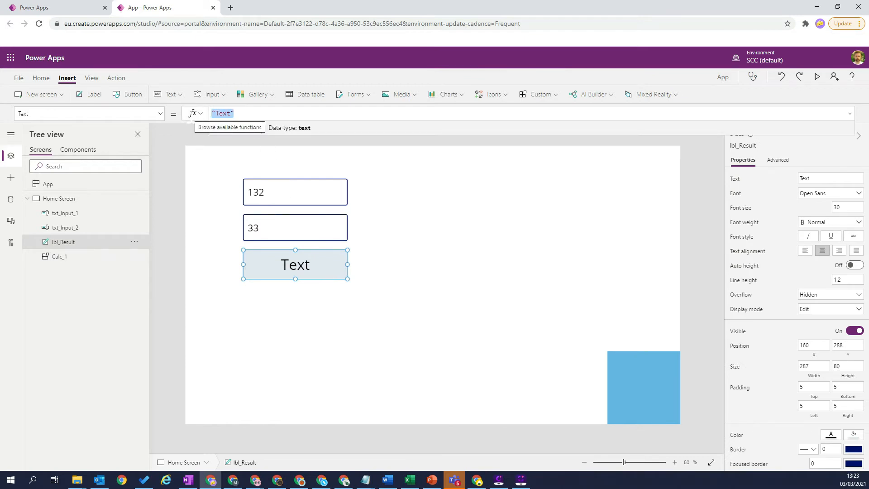
key("BackSpace")
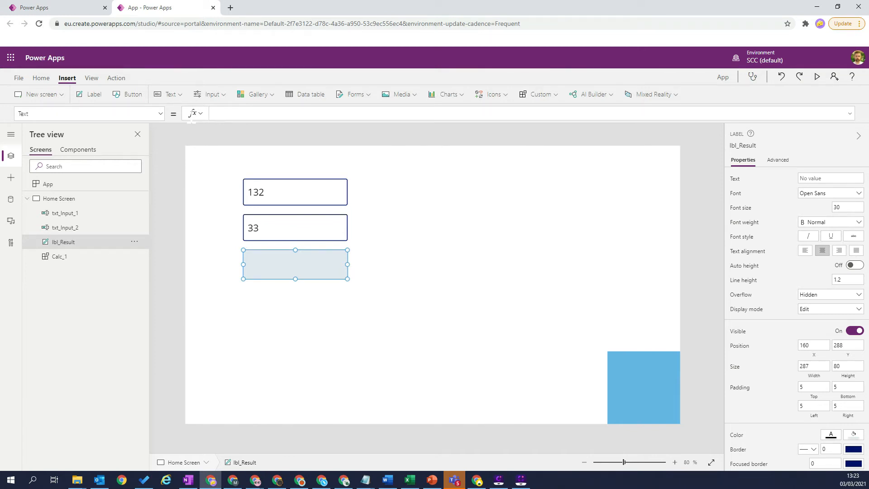
type("Calc_1")
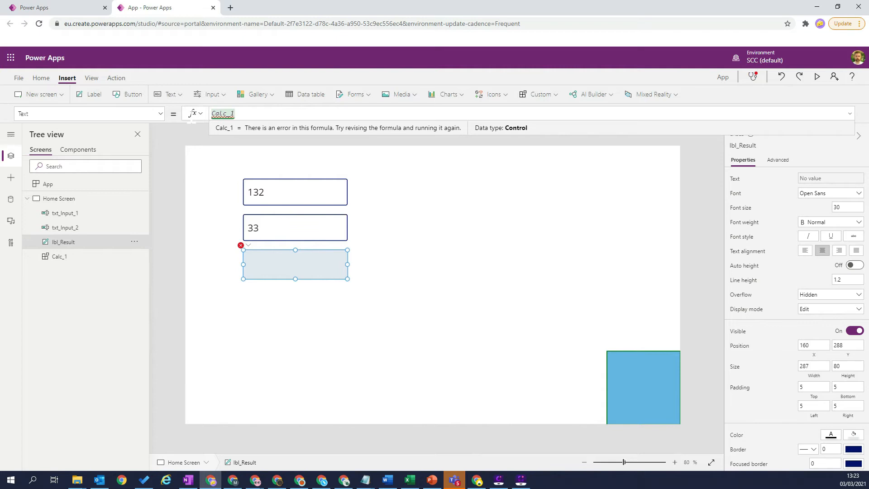
type(".")
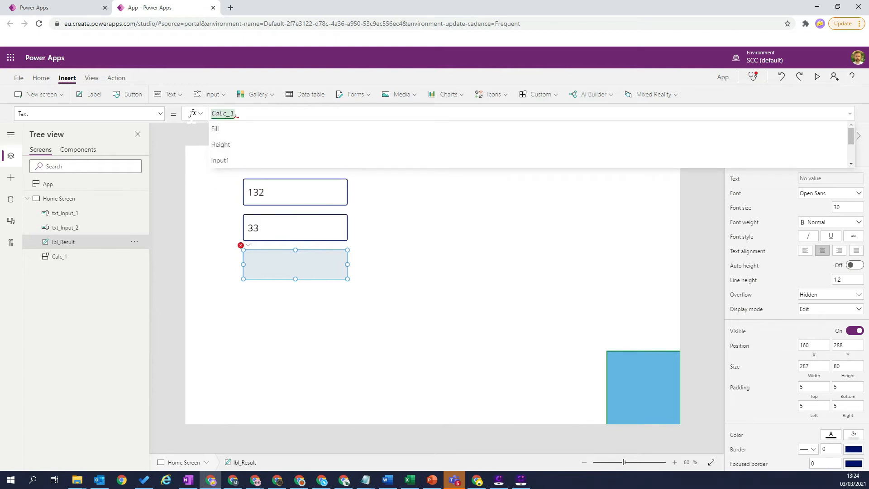
key("Down")
key("Down")
key("Down")
key("Down")
key("Down")
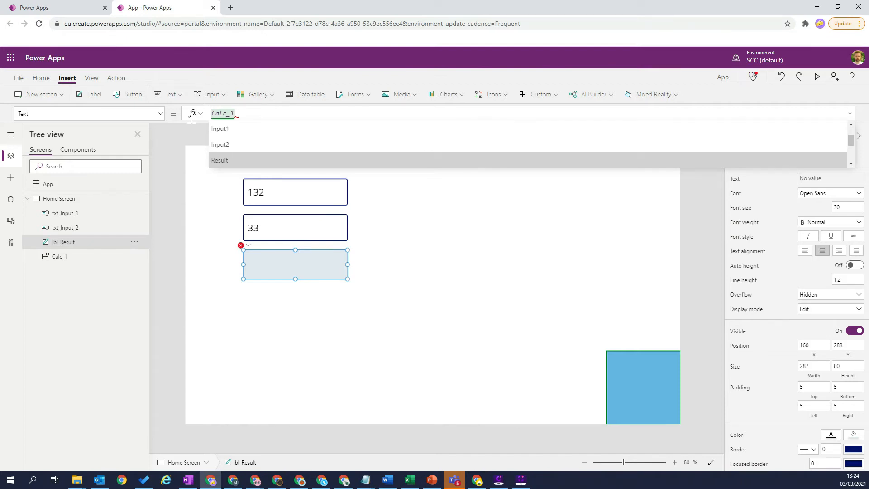
key("Tab")
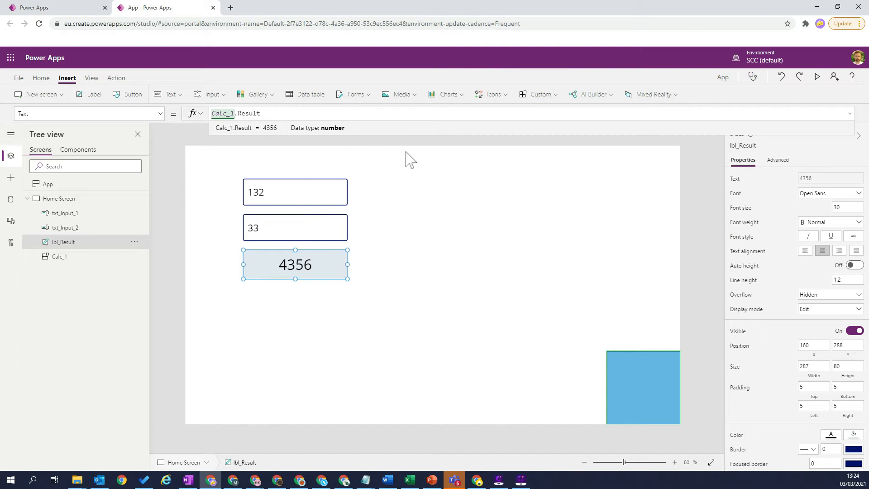
Step: Format the result label with a thousands separator using the formula Text(Calc_1.Result,"#,#")
key("Home")
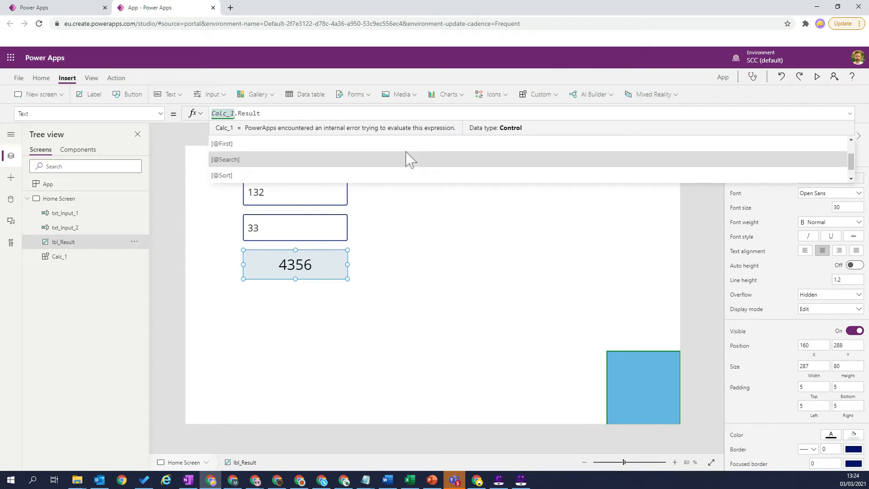
type("Text")
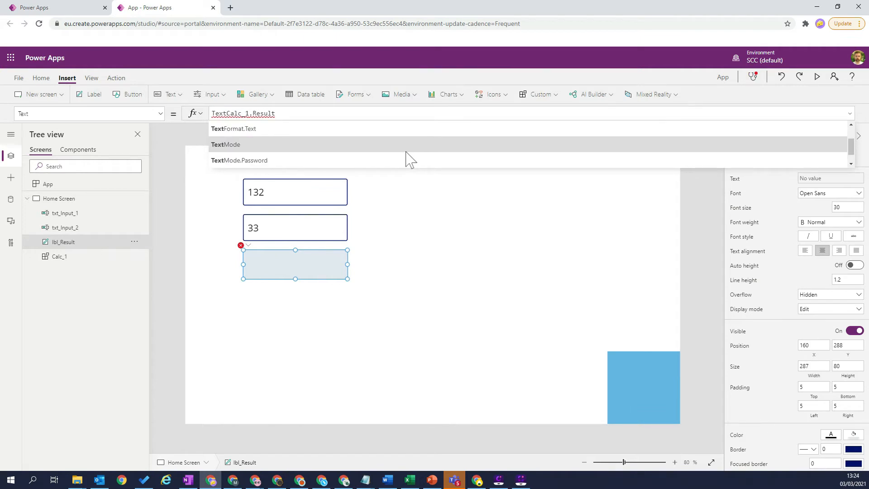
type("(")
key("End")
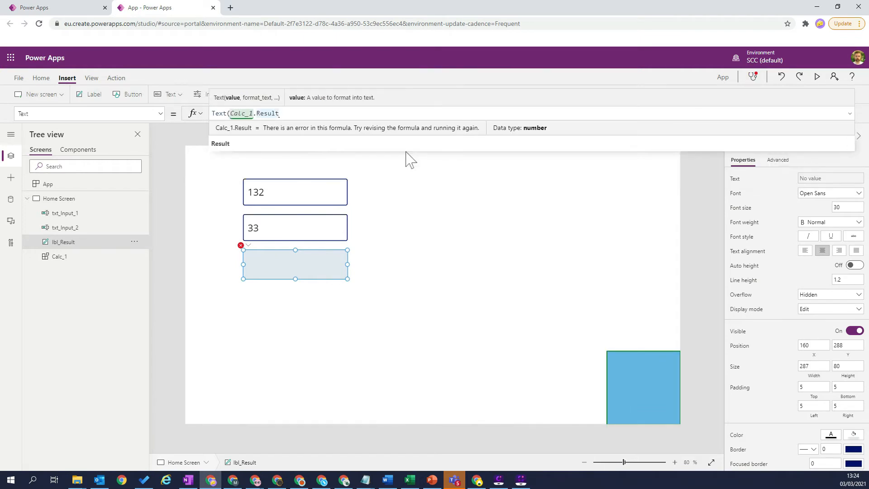
type(",\"\")")
key("Left")
key("Left")
type("#,#")
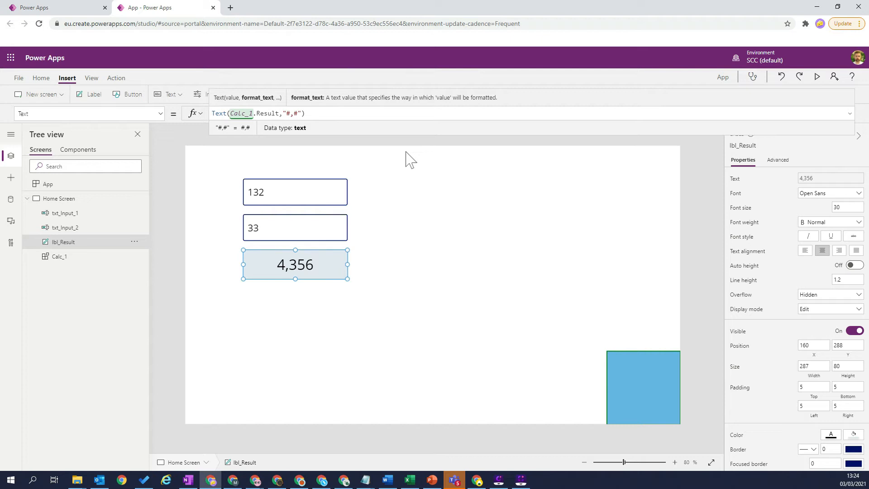
Step: Preview the app and test the multiplication by entering 5 in both text inputs
left_click(819, 80)
left_click_drag(216, 128, 152, 129)
type("5")
key("Tab")
type("5")
left_click(171, 122)
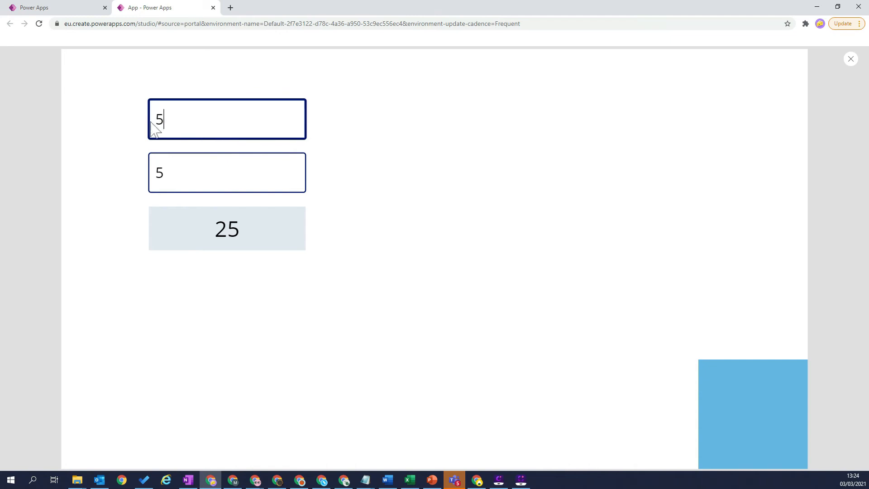
Step: Test the number formatting with 456464 in the upper text input and 4646 in the lower one
double_click(151, 122)
type("456464")
key("Tab")
type("4646")
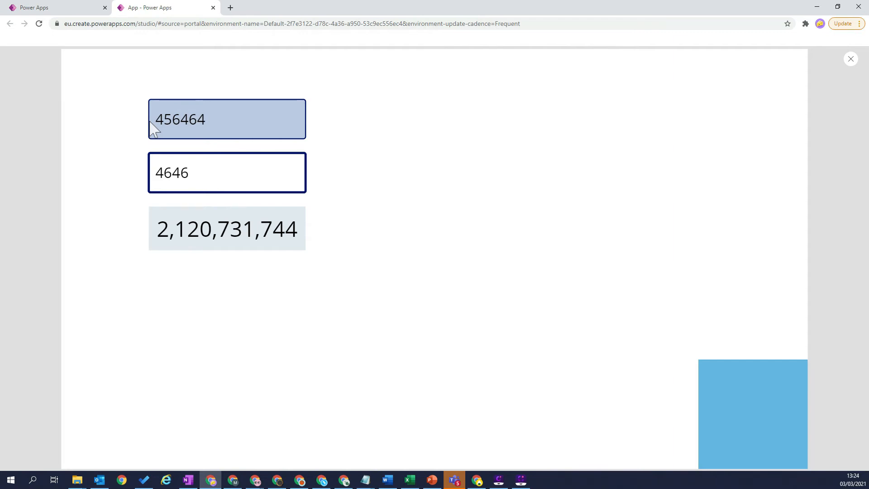
Step: Test another pair of numbers, with 3 in the lower text input and 566 in the upper one
key("BackSpace")
key("BackSpace")
key("BackSpace")
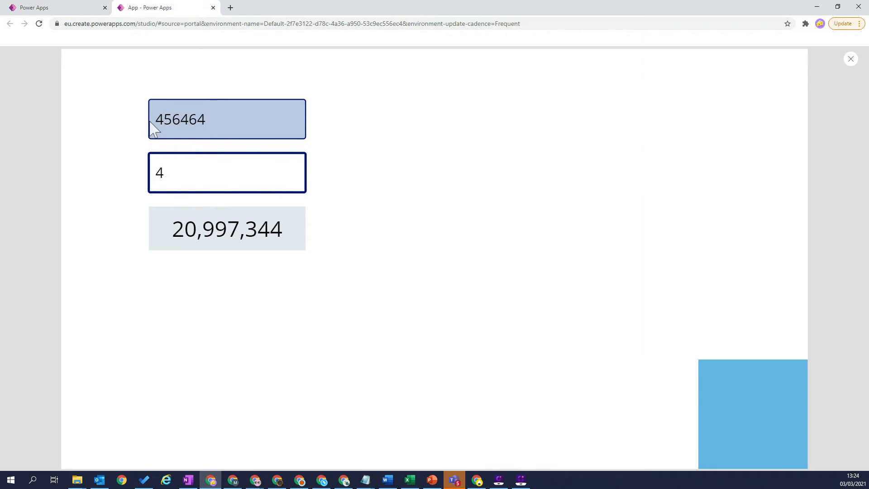
key("BackSpace")
type("3")
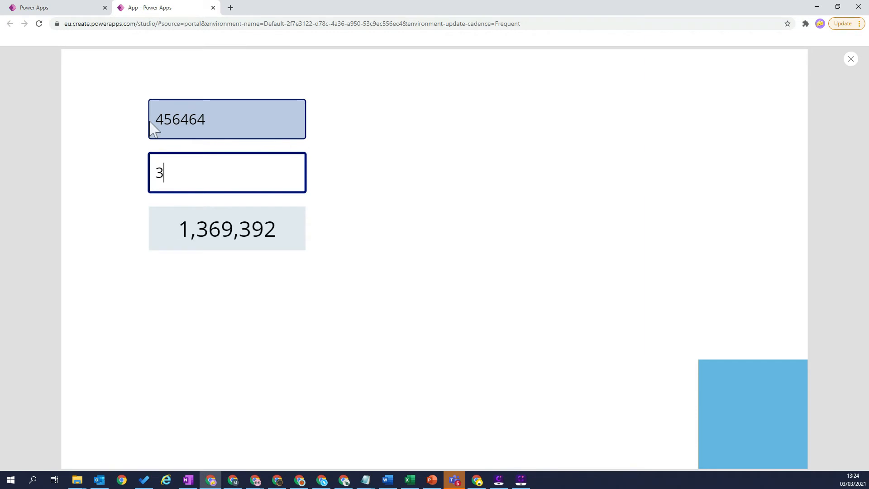
double_click(154, 129)
type("5")
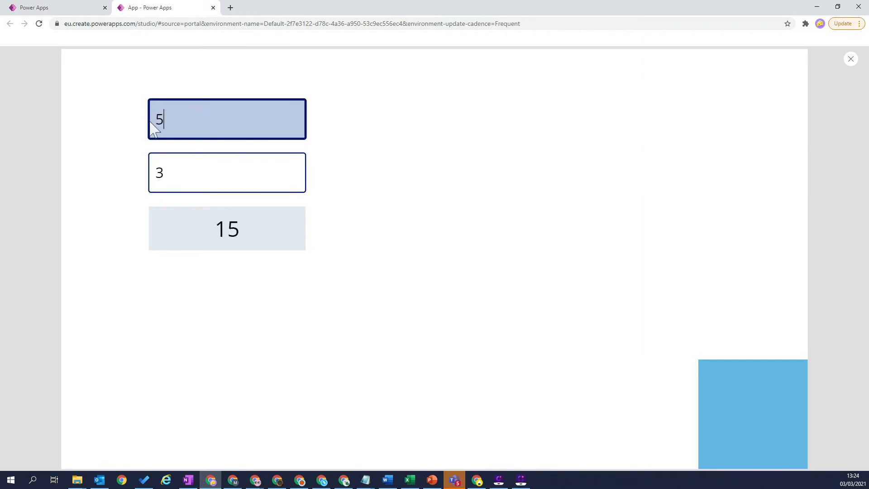
type("66.")
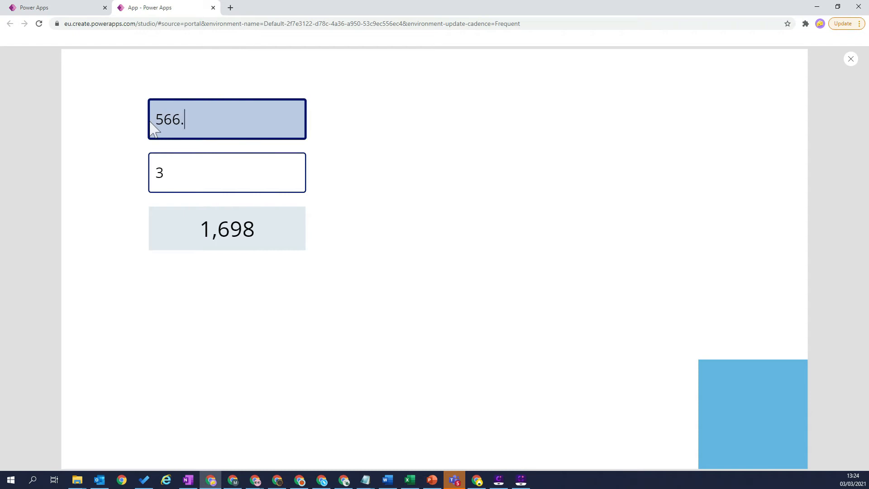
type("5")
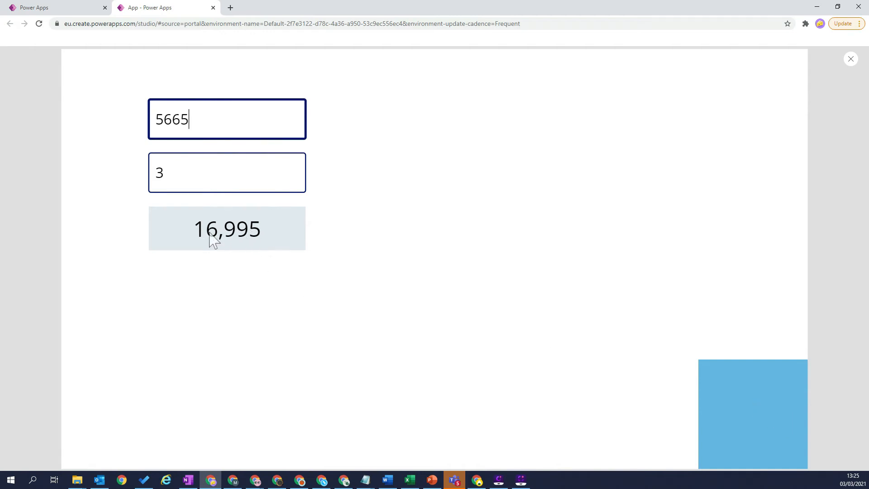
Step: Test the multiplication with 5665 in the upper text input, and exit the preview to inspect Calc_1's custom properties
left_click(851, 60)
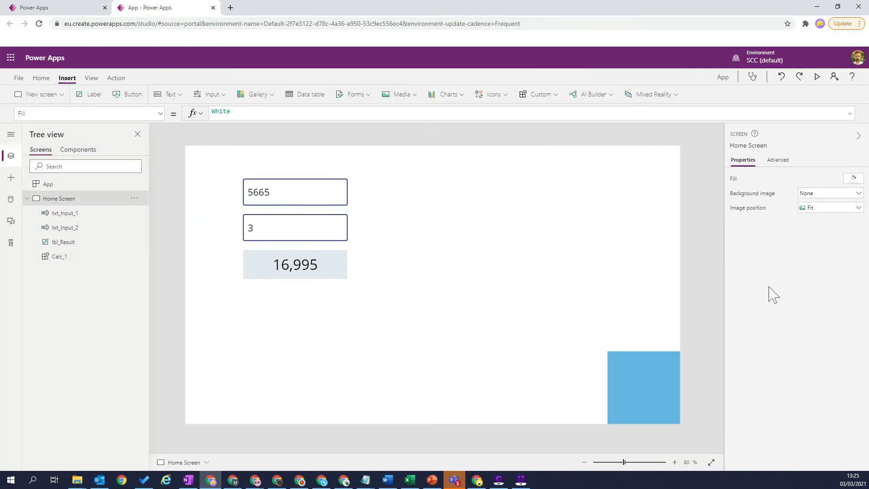
left_click(624, 375)
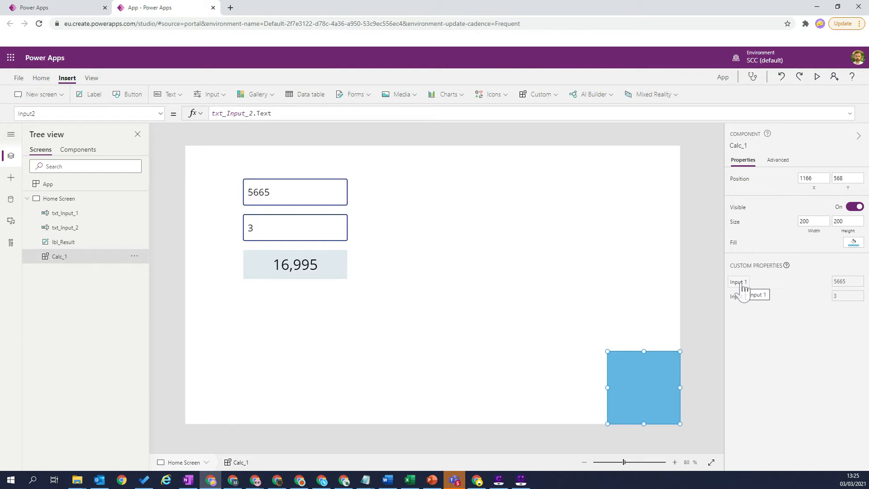
Step: Create a new component and name it Work
left_click(78, 150)
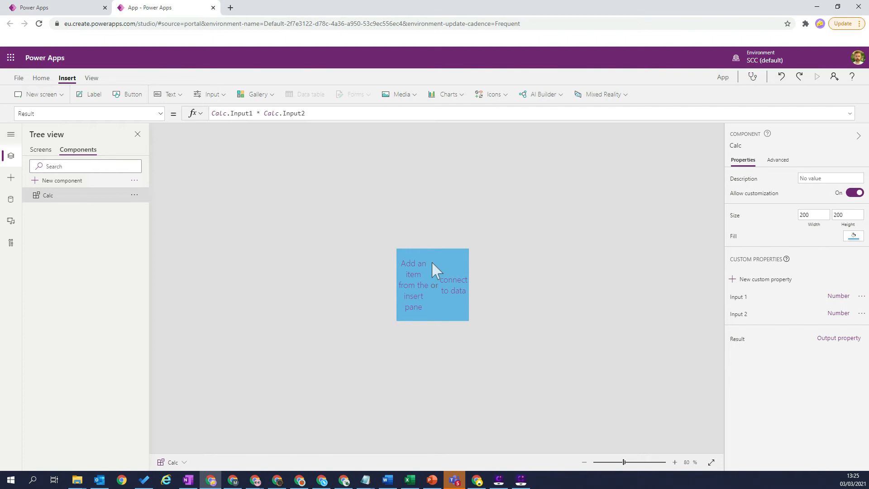
left_click(62, 181)
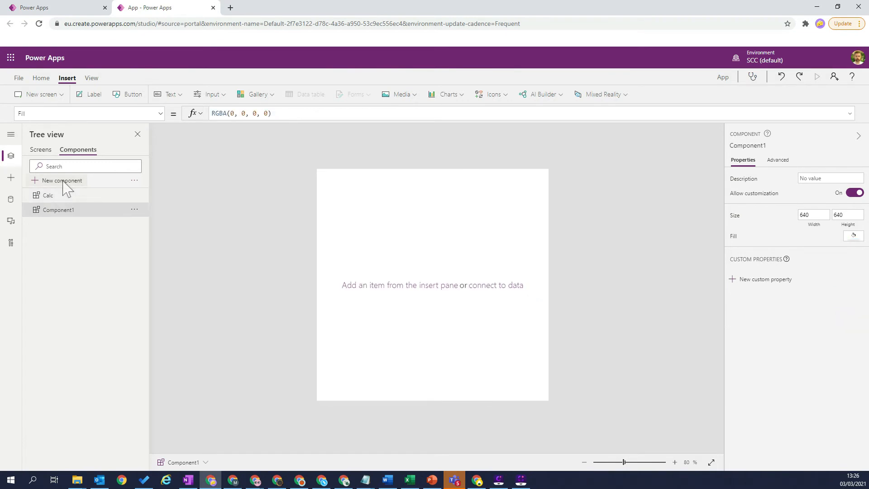
double_click(58, 211)
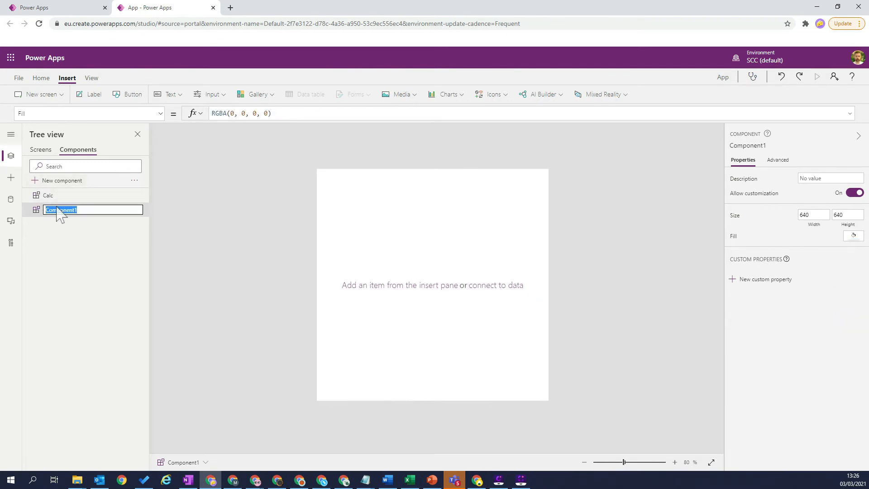
type("Work")
key("Return")
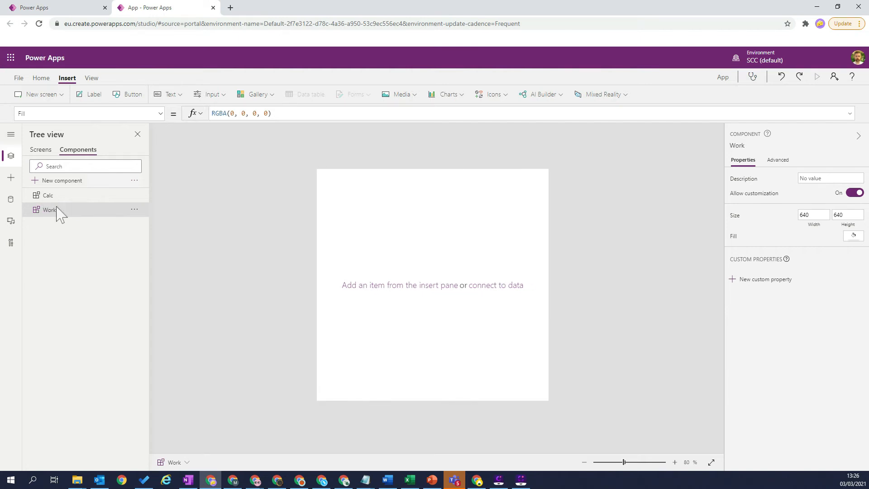
Step: Set the Work component's width and height to 100 and its fill to the green theme colour RGBA(141, 198, 63, 1)
left_click_drag(819, 216, 789, 221)
type("100")
key("Tab")
type("1")
key("Tab")
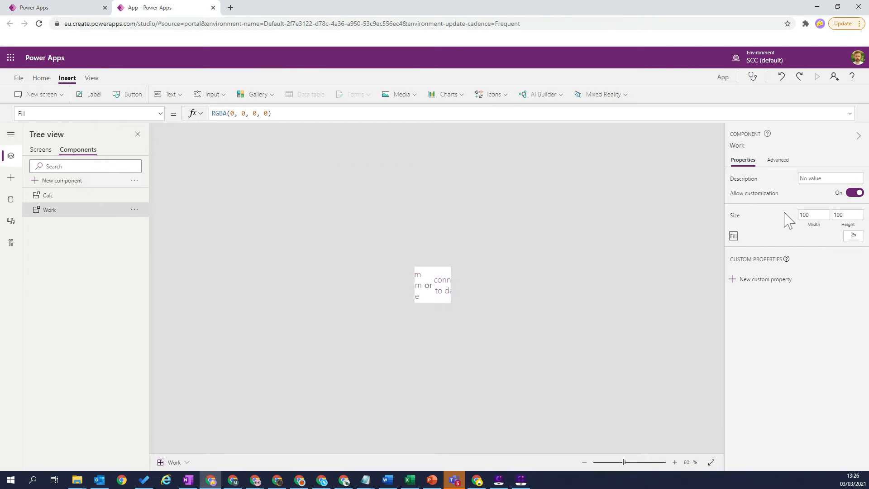
left_click(851, 238)
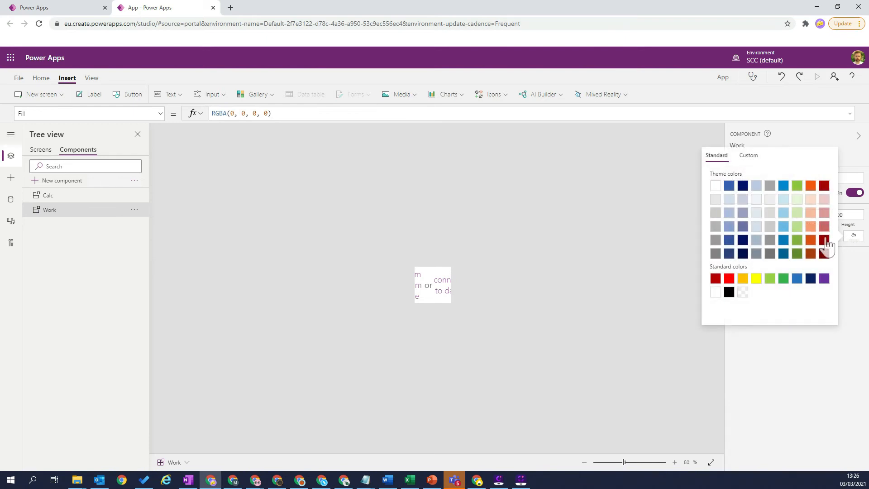
left_click(798, 187)
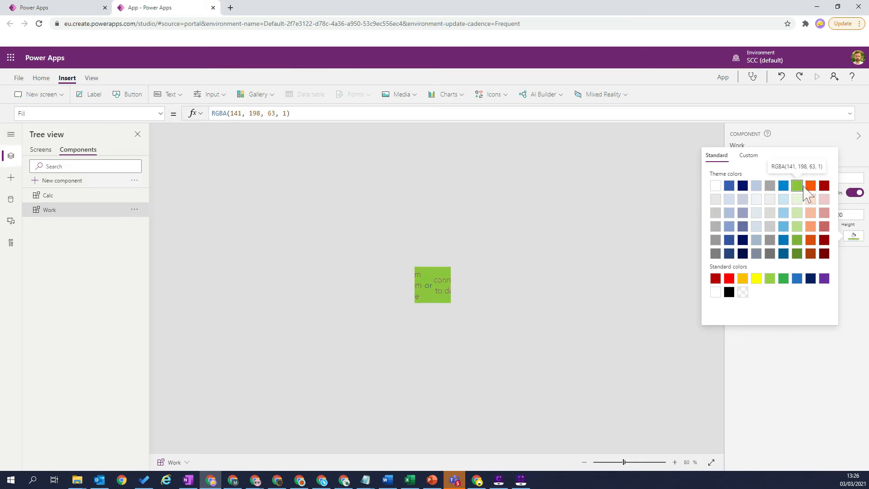
left_click(831, 362)
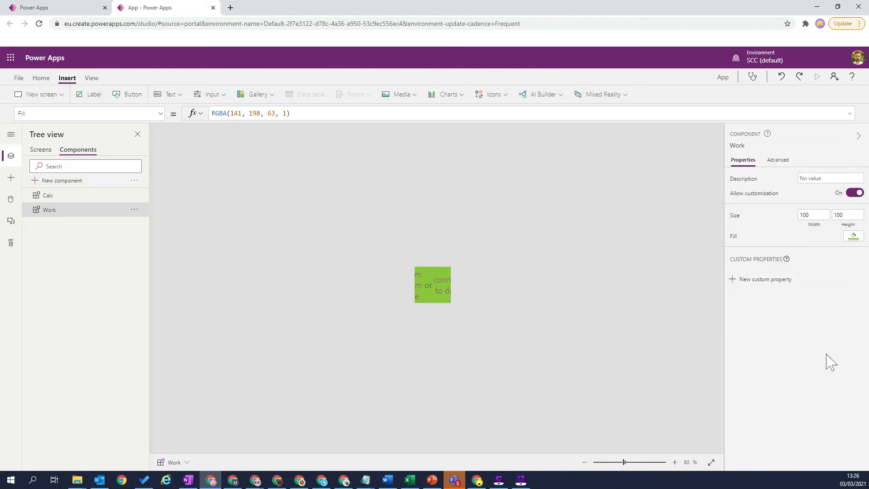
Step: Define a new custom property named Result on the Work component, with property type Output and data type Number
left_click(732, 279)
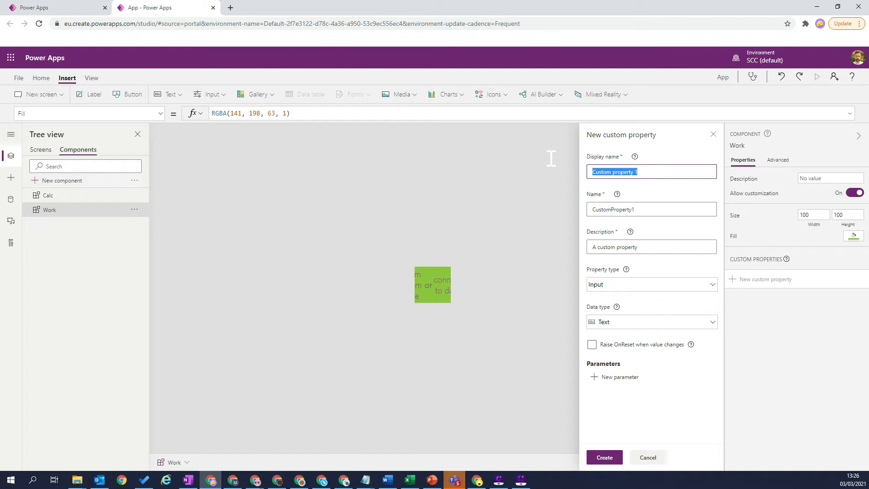
type("Result")
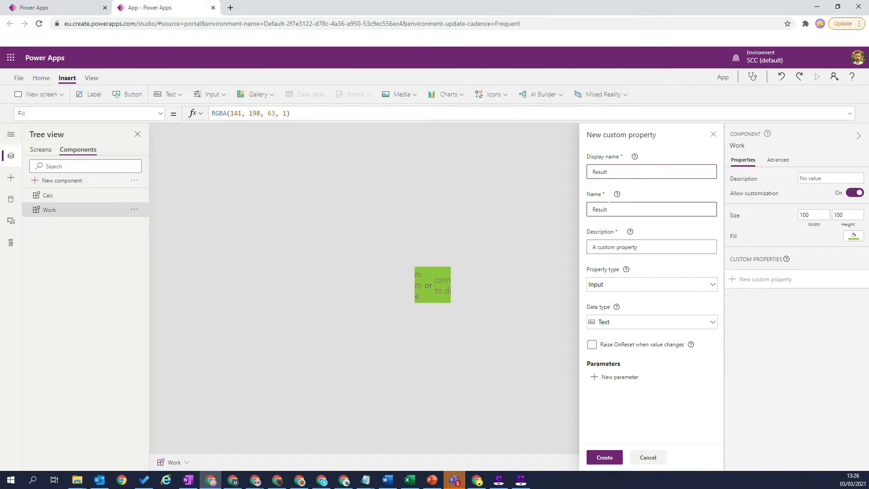
left_click(621, 294)
left_click(618, 331)
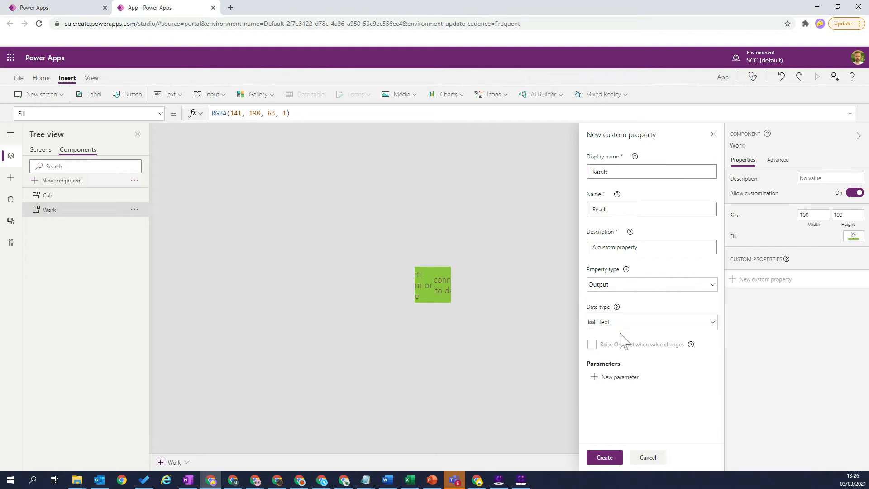
left_click(618, 324)
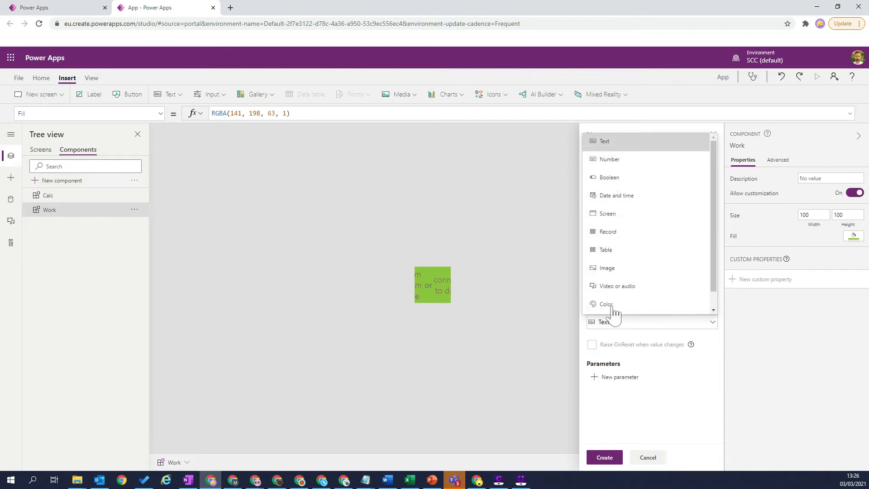
left_click(614, 163)
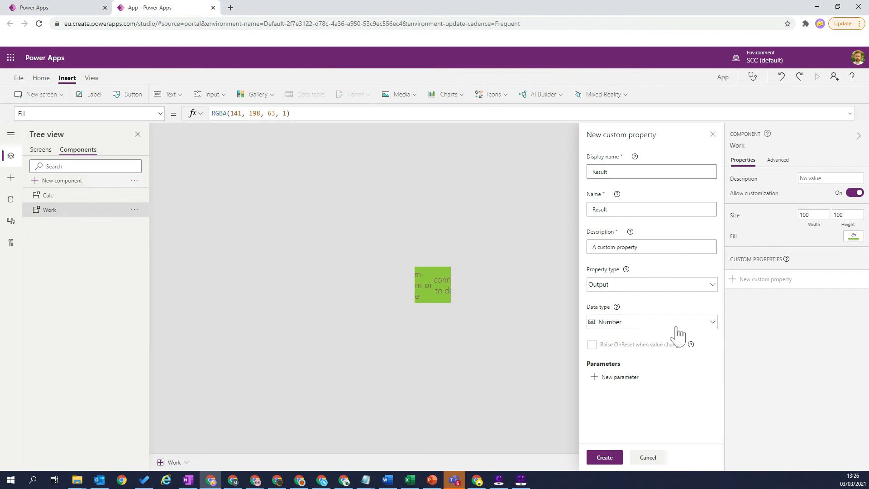
Step: Add a required parameter named Input1 with data type Number to the Result property
left_click(594, 378)
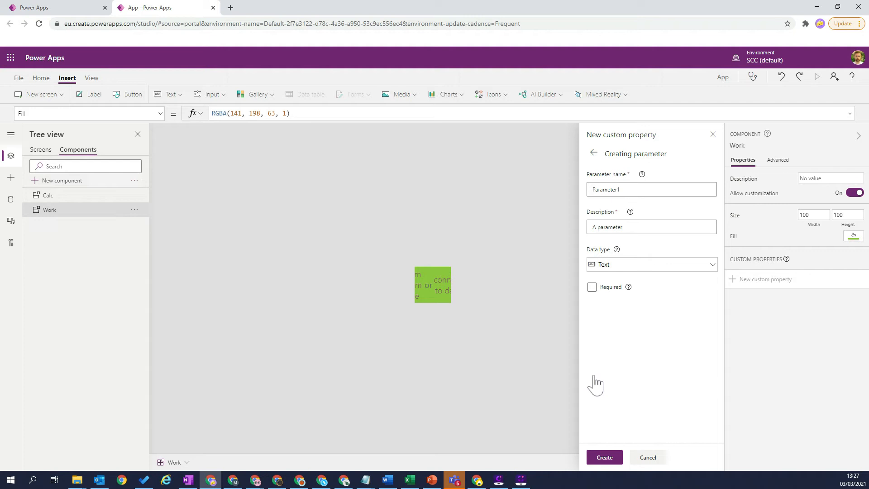
left_click_drag(624, 189, 550, 183)
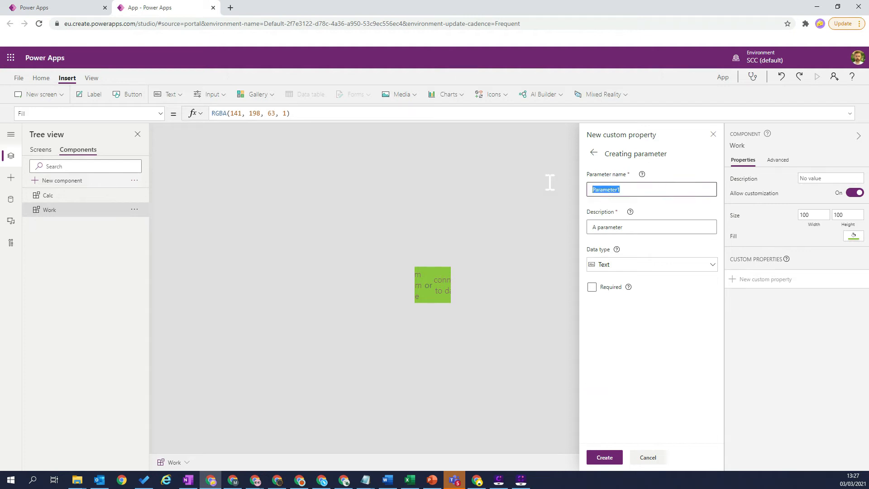
type("Input1")
left_click(652, 265)
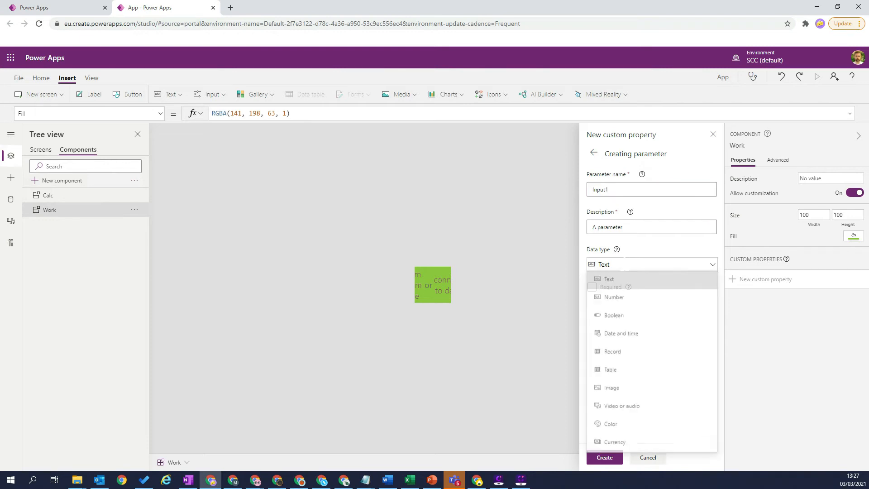
left_click(614, 298)
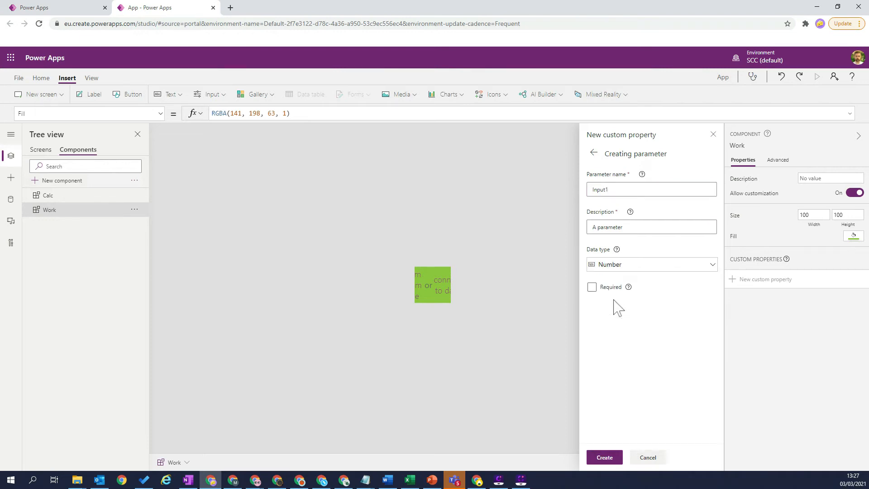
left_click(592, 287)
left_click(607, 458)
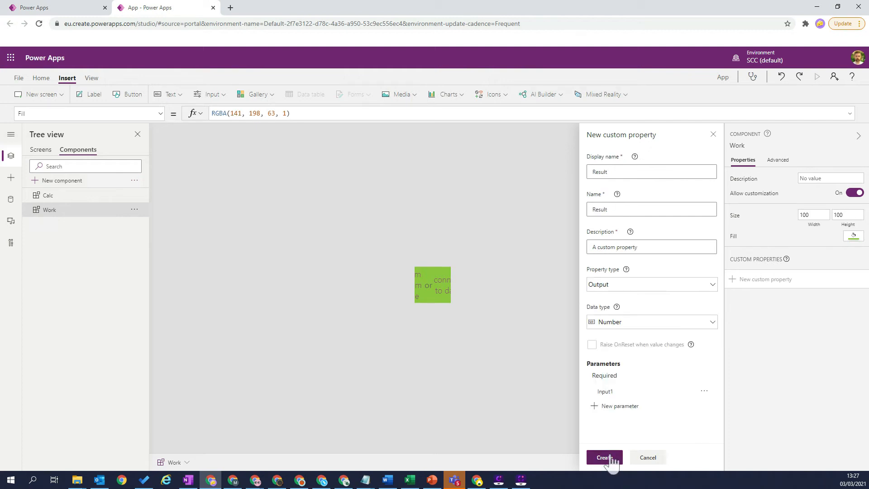
Step: Add a second required Number parameter named Input2 and create the Result property
left_click(597, 408)
left_click_drag(627, 189, 573, 188)
type("I")
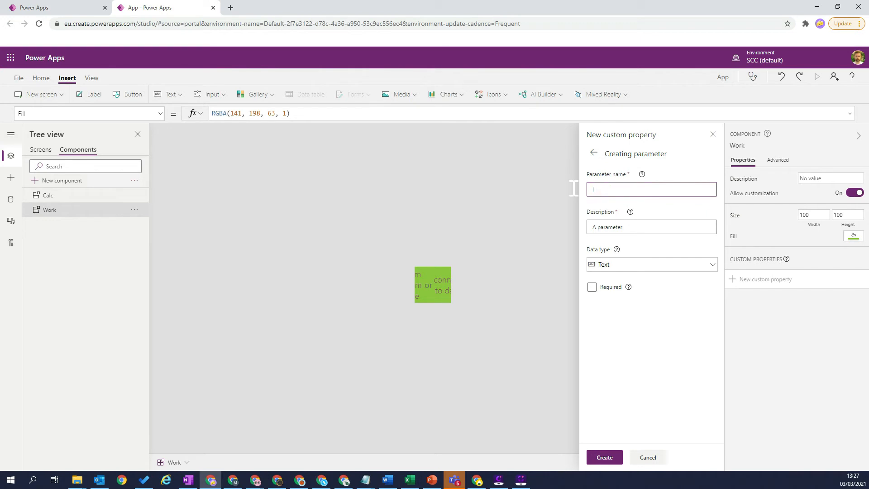
type("nput1")
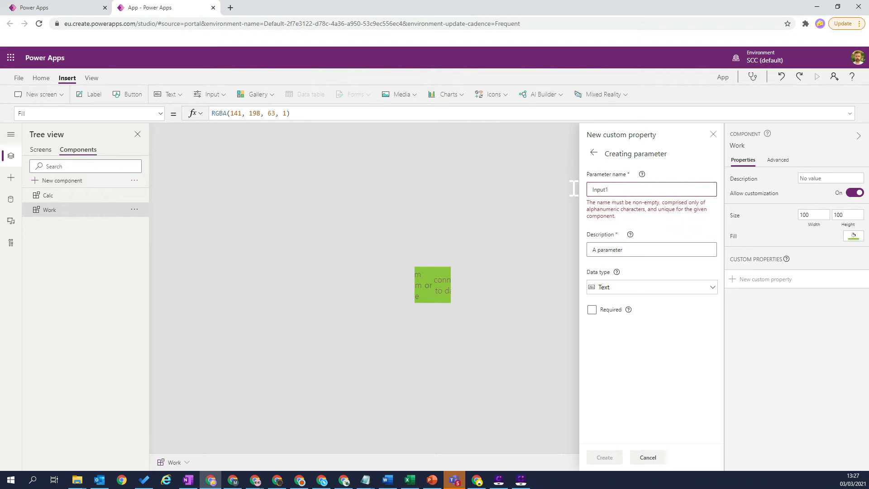
key("BackSpace")
type("2")
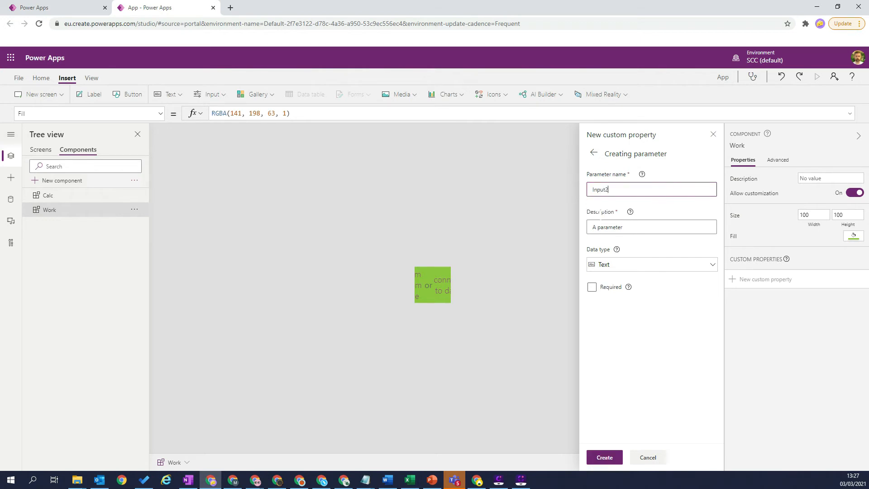
left_click(607, 266)
left_click(616, 300)
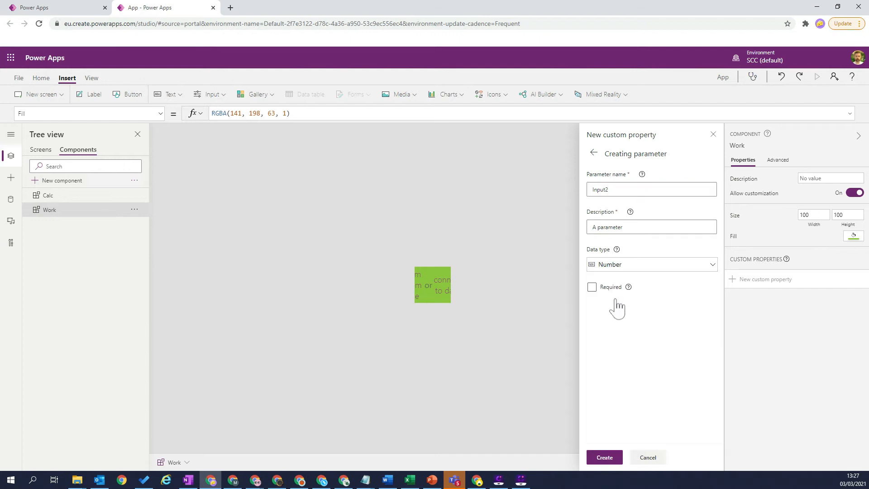
left_click(592, 287)
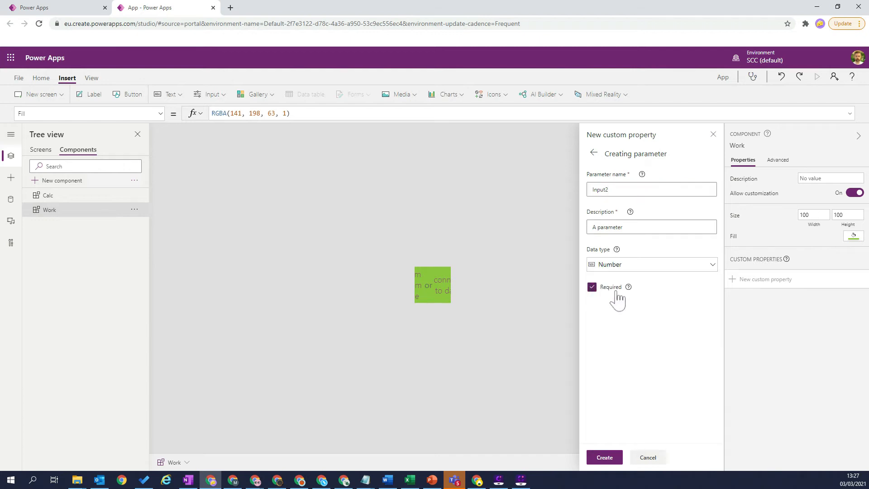
left_click(606, 457)
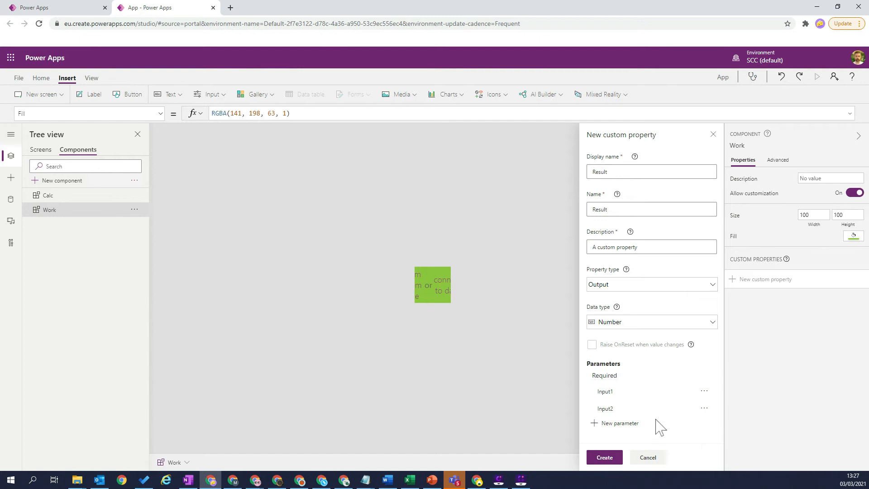
left_click(616, 172)
left_click(601, 459)
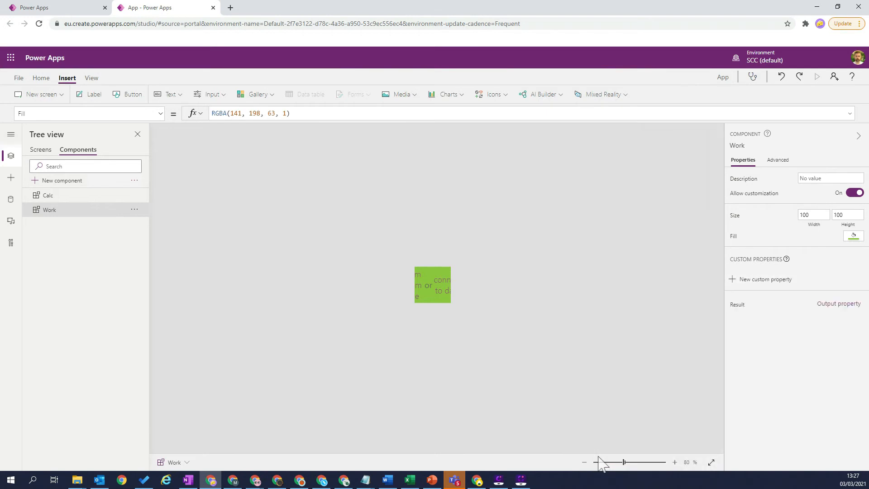
Step: Replace the Result property's default value with the formula Input1 * Input2
left_click(737, 307)
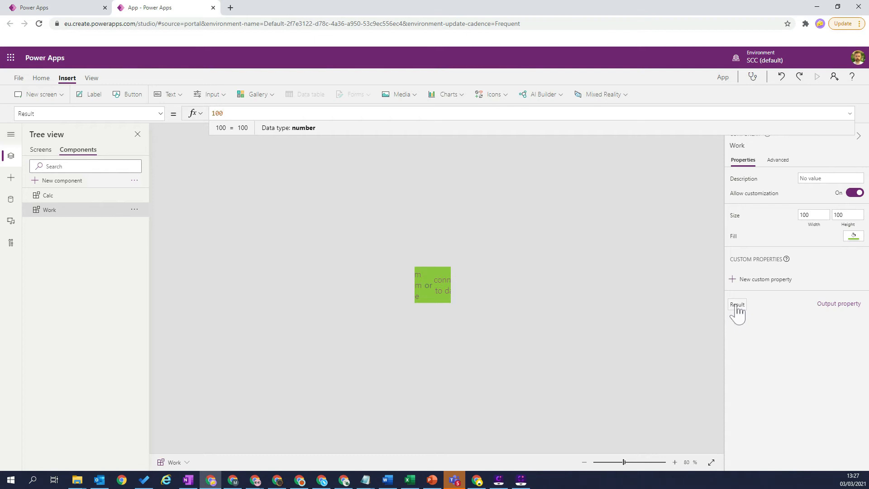
key("BackSpace")
key("BackSpace")
key("BackSpace")
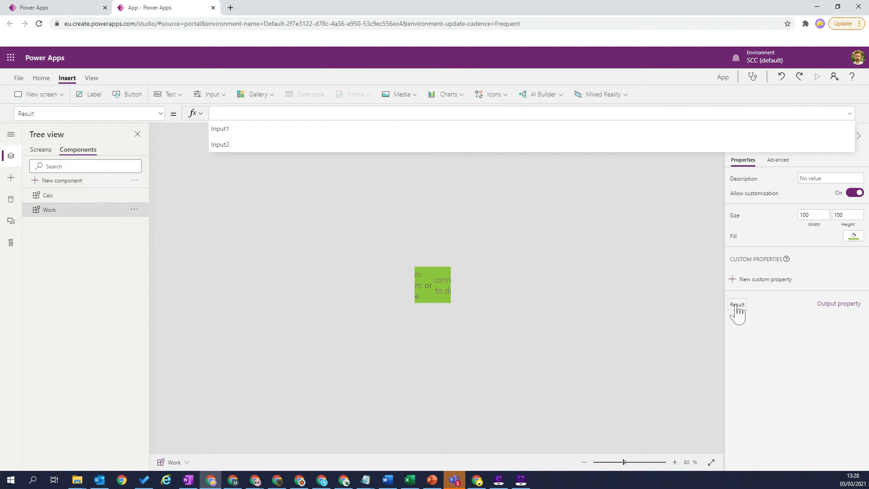
key("Down")
key("Tab")
type("*")
key("Down")
key("Down")
key("Tab")
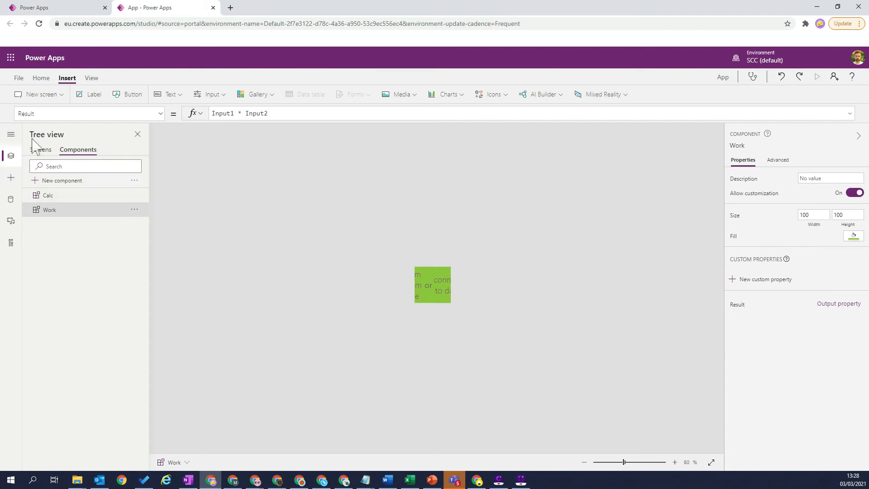
Step: Duplicate the lbl_Result label on the Home Screen and place the copy beside the original at X 487, Y 288
left_click(40, 152)
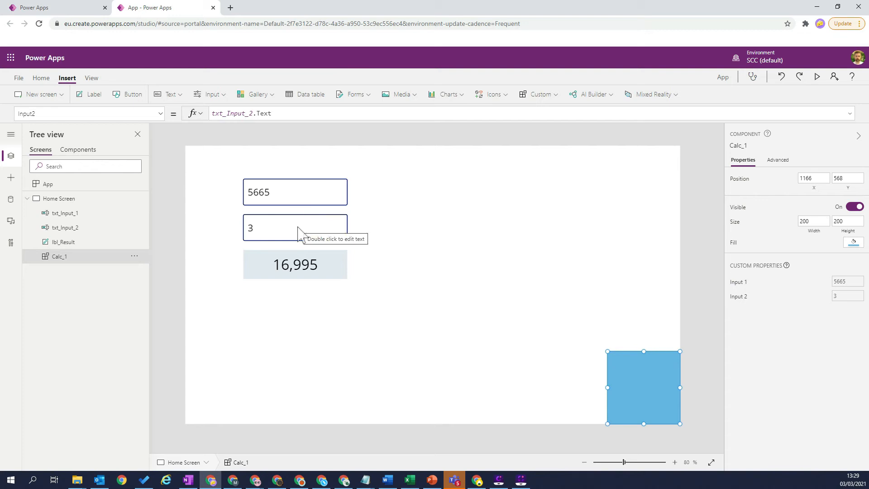
left_click(337, 265)
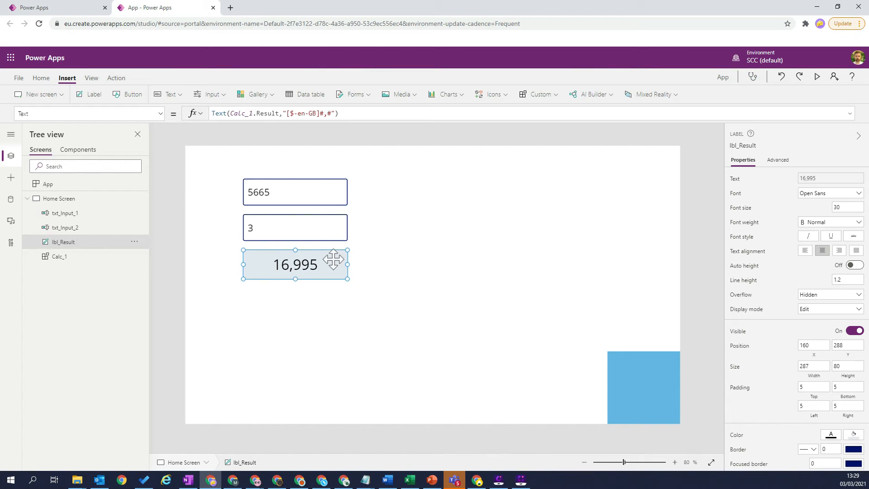
key("ctrl+v")
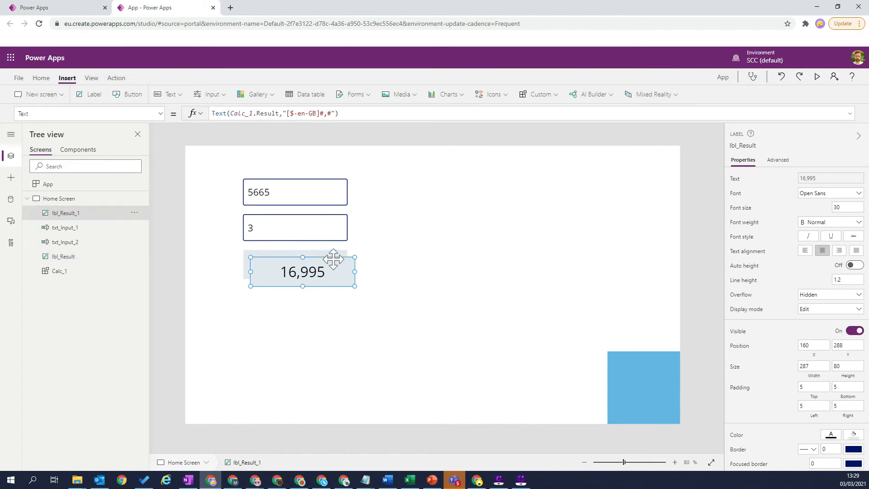
left_click_drag(330, 274, 443, 270)
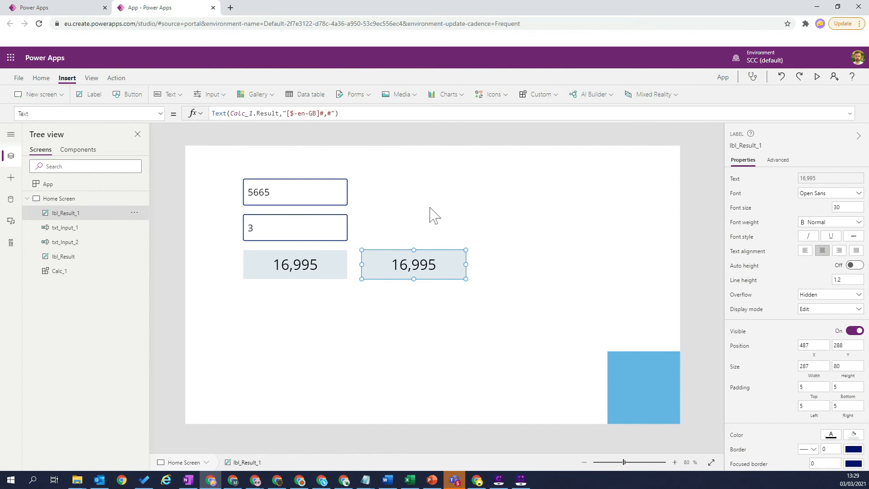
Step: Insert an instance of the Work component on the Home Screen and place it above the blue Calc component at X 1216, Y 395
left_click(534, 158)
left_click(560, 97)
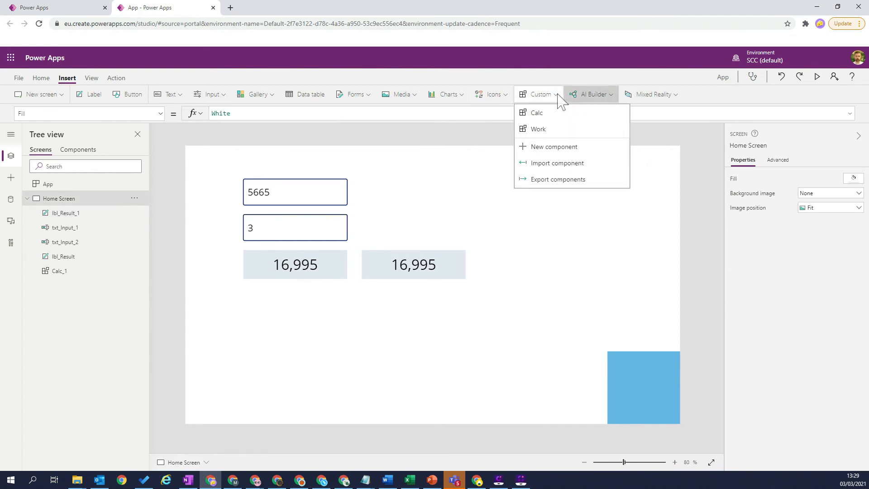
left_click(550, 130)
left_click_drag(196, 171, 636, 314)
left_click(607, 221)
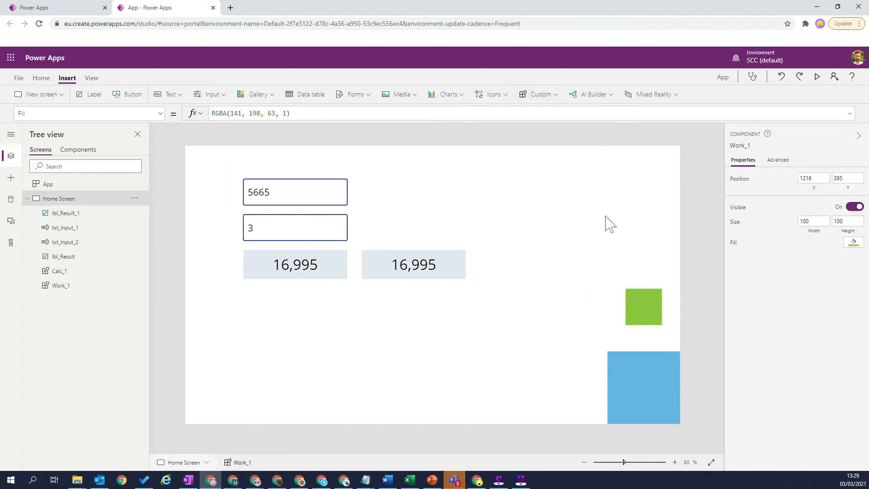
left_click(643, 315)
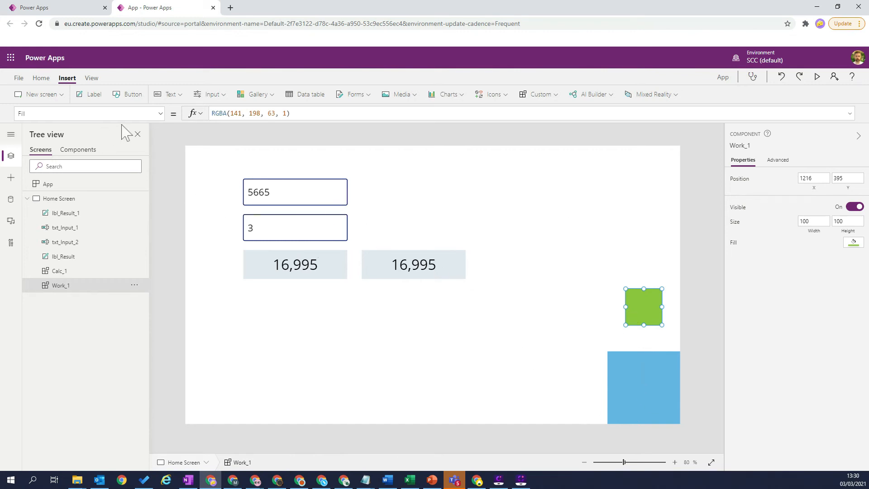
Step: Move the Calc component below the first result label and the Work component below the second, at X 580, Y 448
left_click(404, 264)
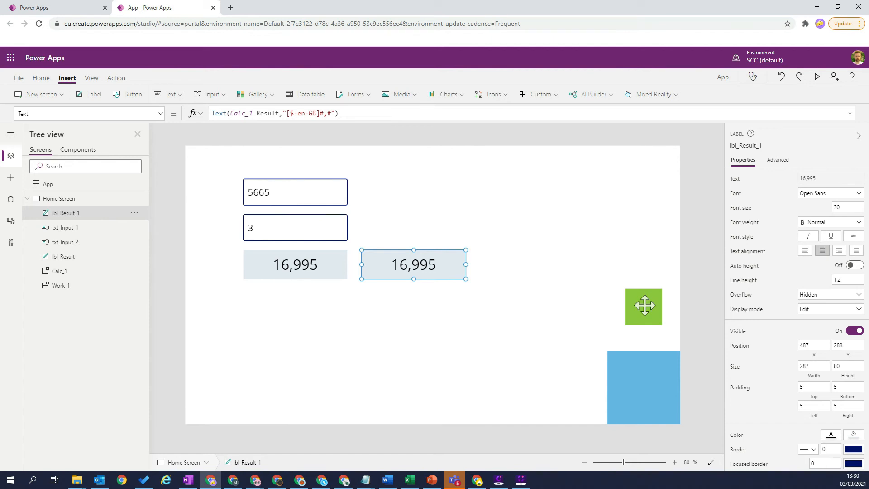
left_click_drag(641, 366, 286, 325)
left_click_drag(634, 311, 404, 326)
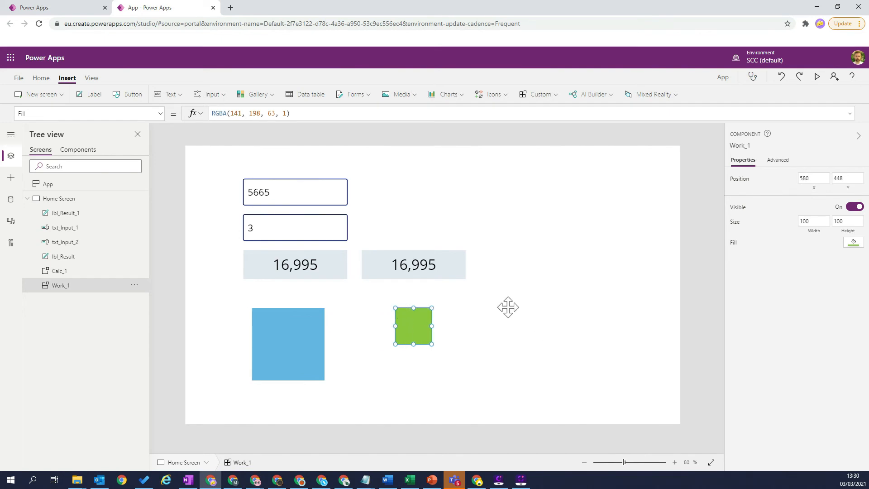
Step: Replace the Text formula of lbl_Result_1 with a reference to Work_1.Result
left_click(442, 263)
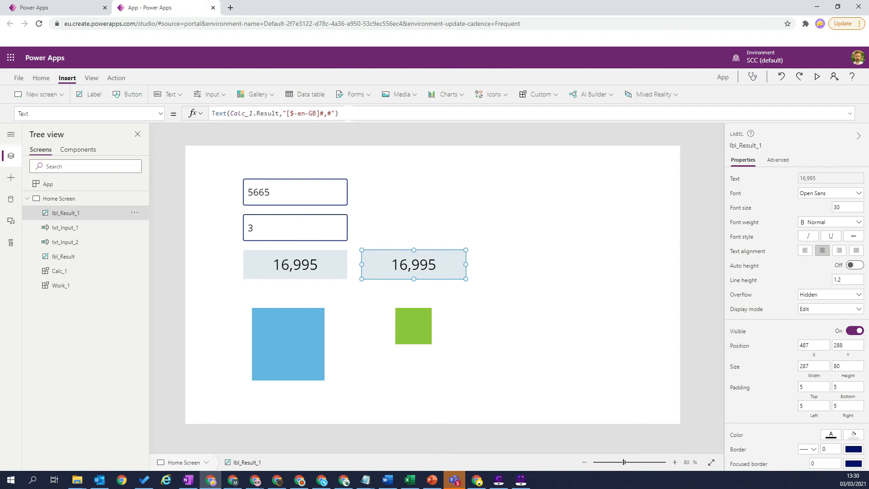
left_click_drag(337, 113, 211, 113)
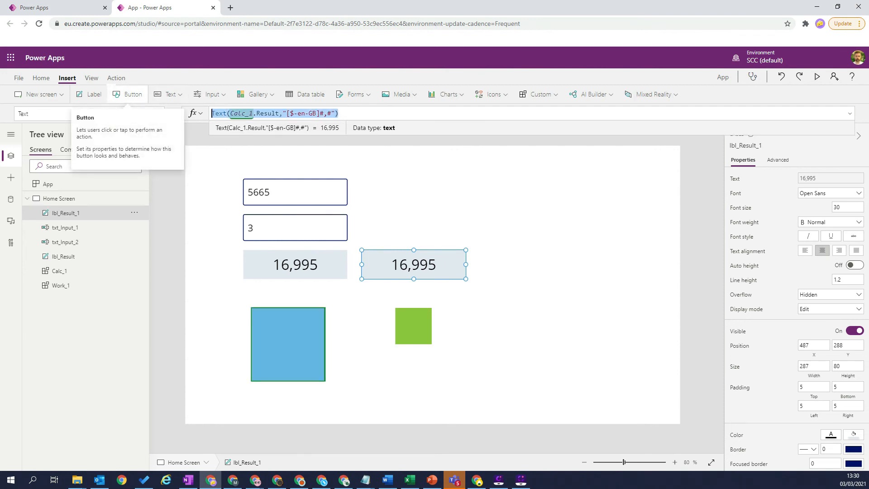
key("Delete")
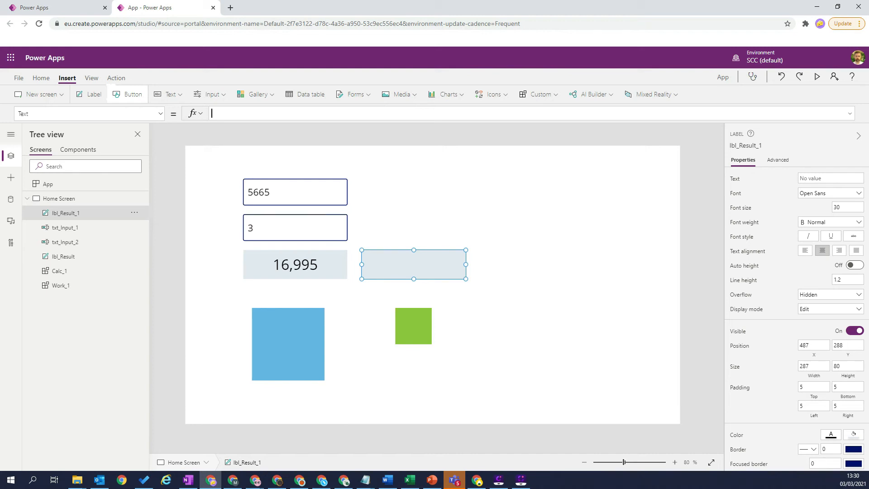
type("Wor")
key("Tab")
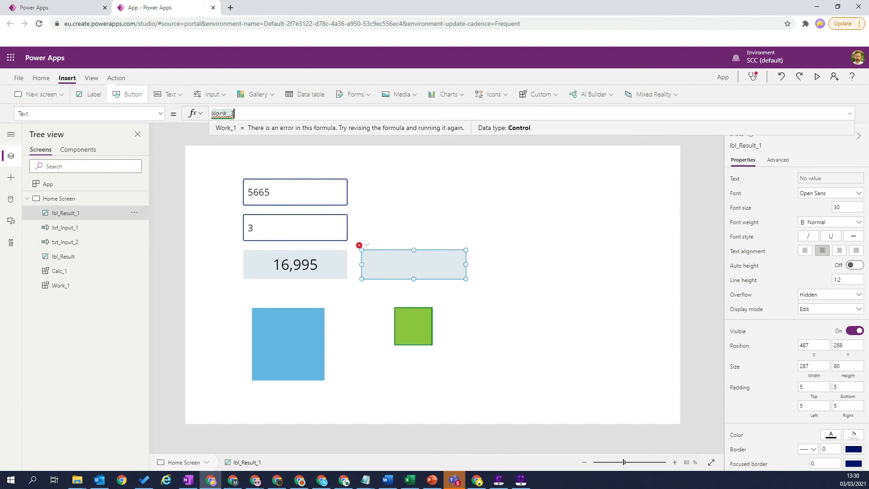
type(".")
key("Down")
key("Down")
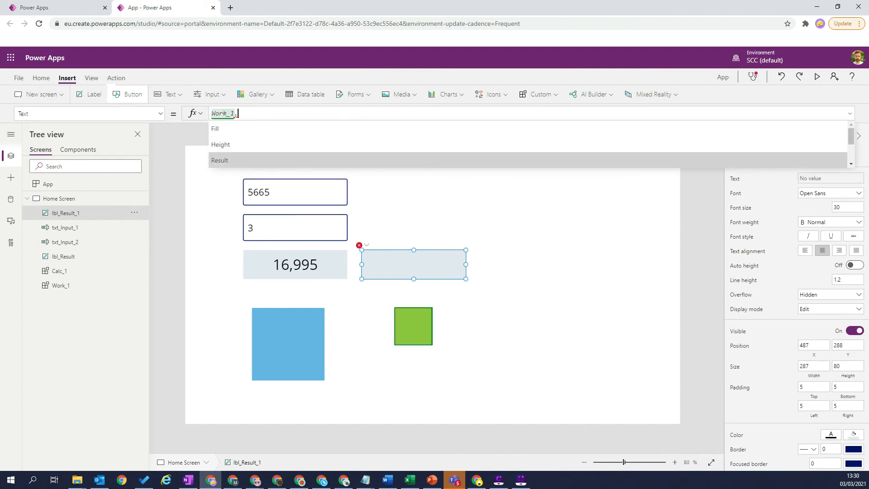
key("Tab")
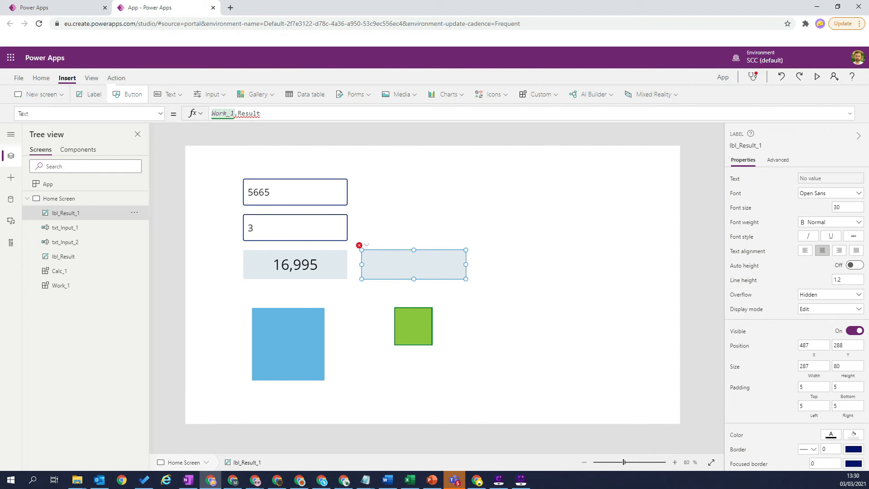
Step: Complete the Work_1.Result call with the arguments txt_Input_1.Text and txt_Input_2.Text
type("(")
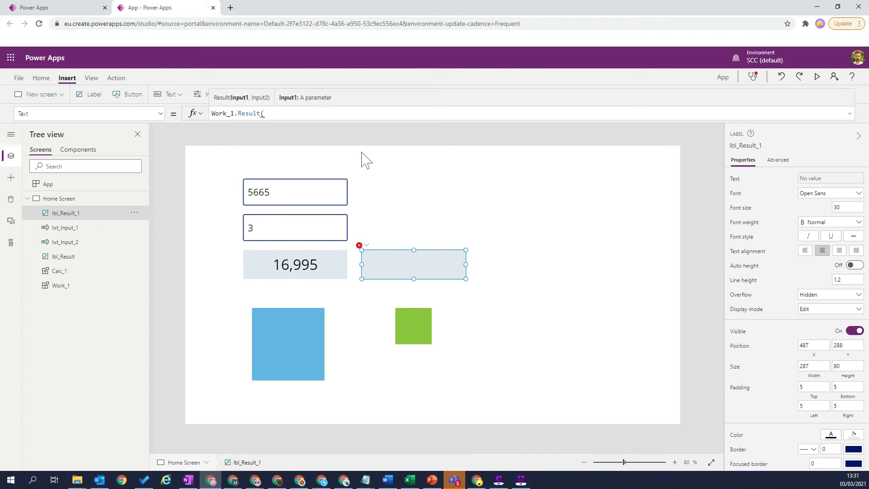
type("xt")
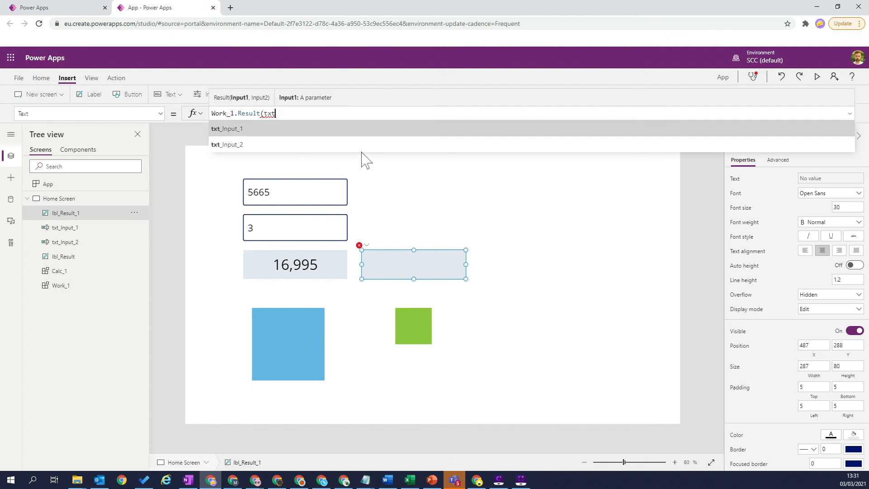
key("Tab")
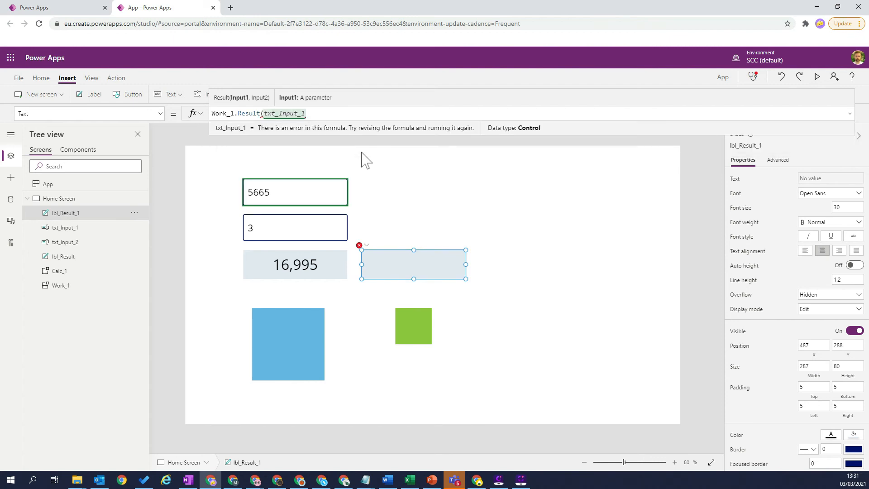
type(".T")
type("ext")
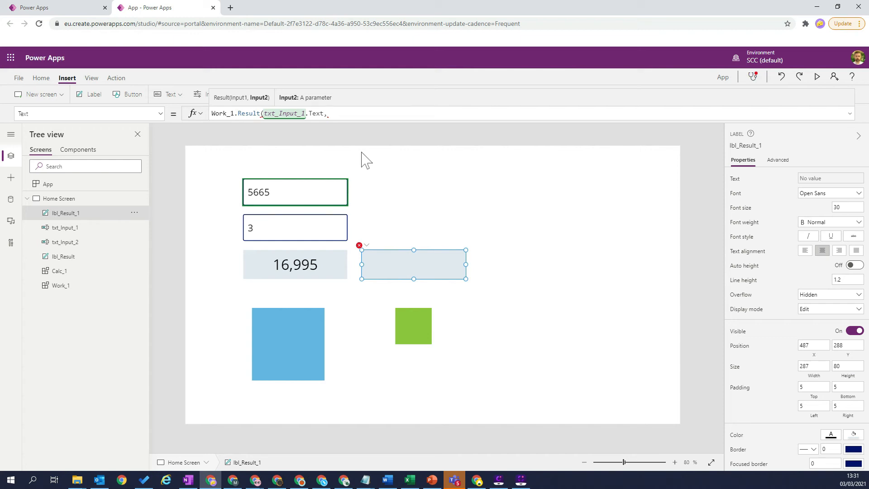
type(",txt_Input_2")
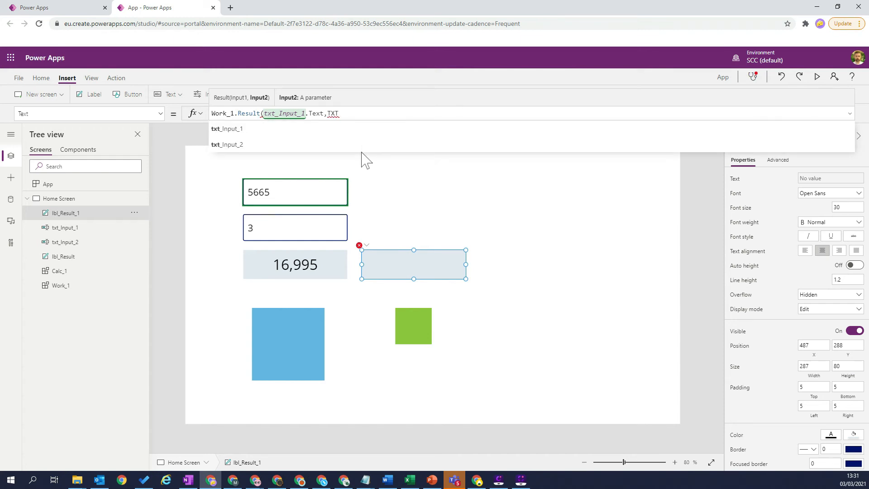
type(".Text")
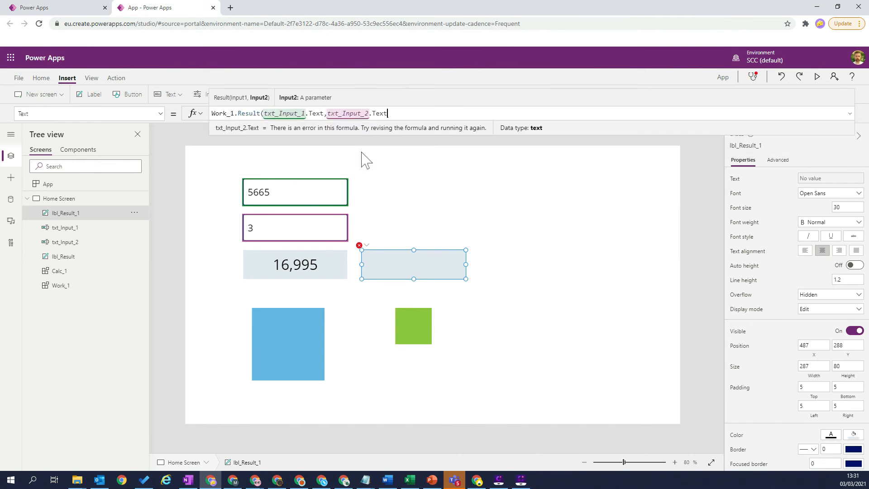
type(")")
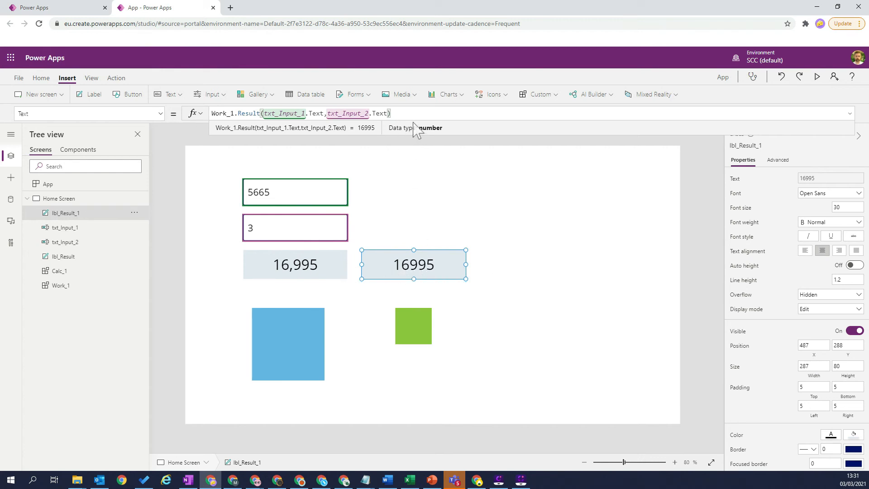
Step: Wrap the label's formula in the Text function with the format "#,#" to show a thousands separator
key("Home")
type("tEXT")
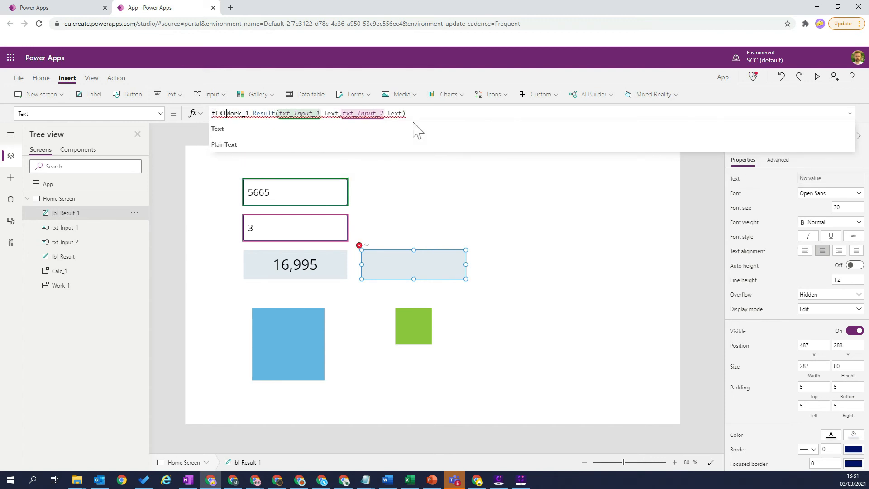
key("BackSpace")
key("BackSpace")
key("BackSpace")
key("BackSpace")
type("Text")
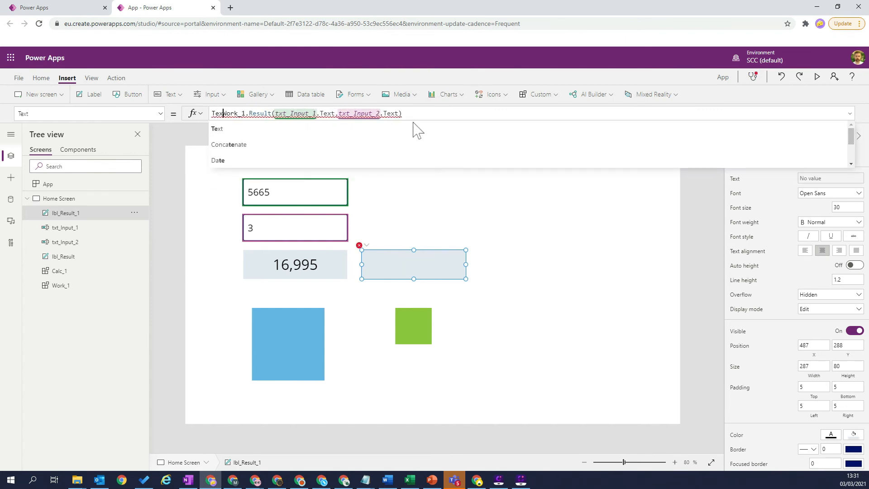
type("(")
key("End")
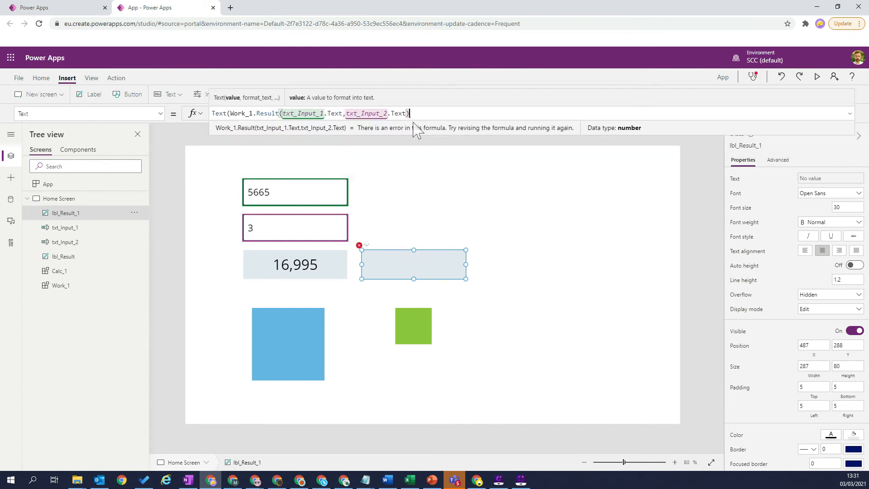
type(",\"\")")
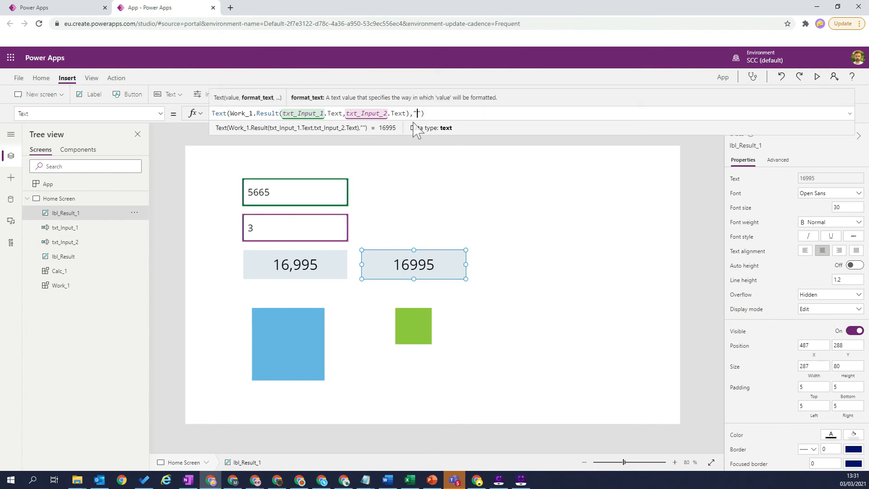
type("#,#")
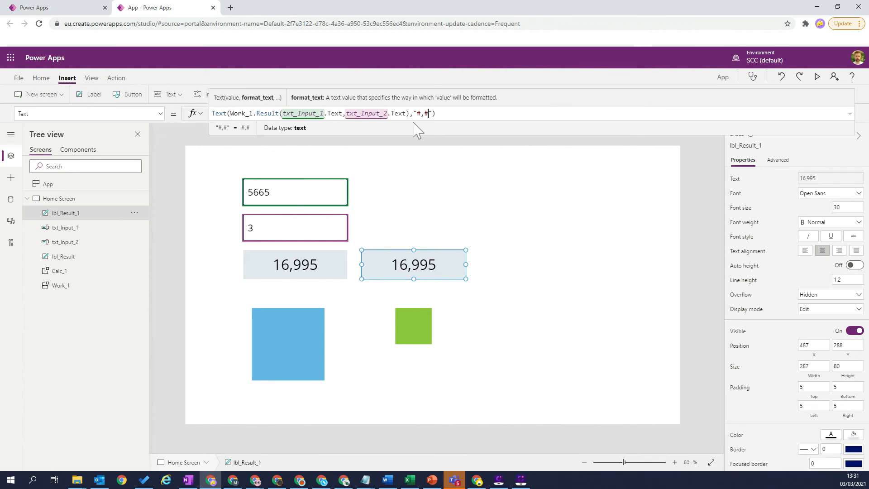
left_click(521, 223)
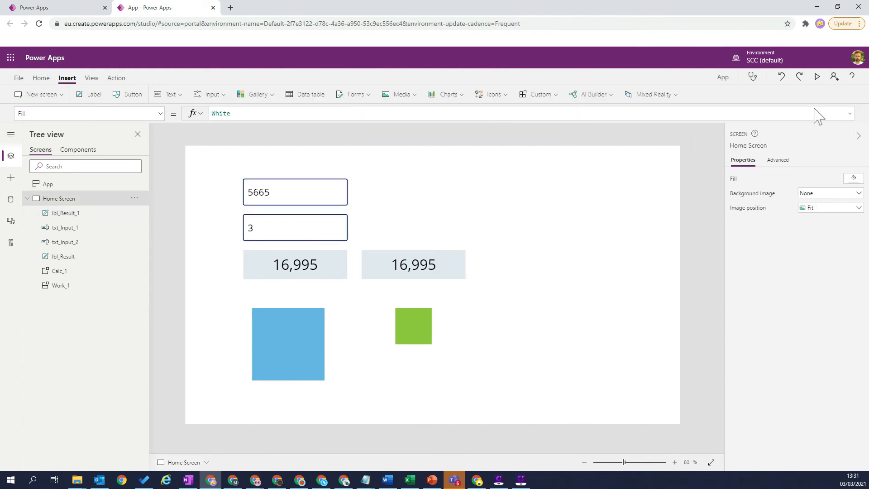
Step: Preview the app and test the second input with growing values: 4545, 454545 and 45454554
left_click(818, 76)
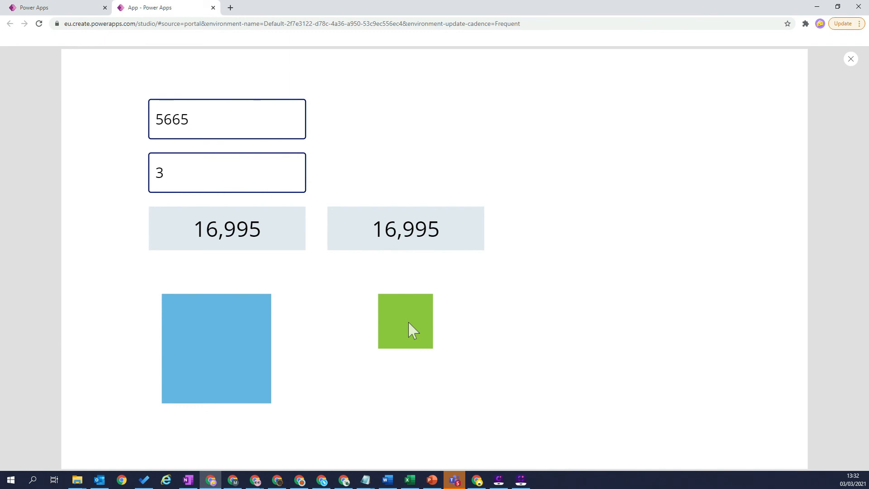
double_click(208, 123)
left_click(183, 176)
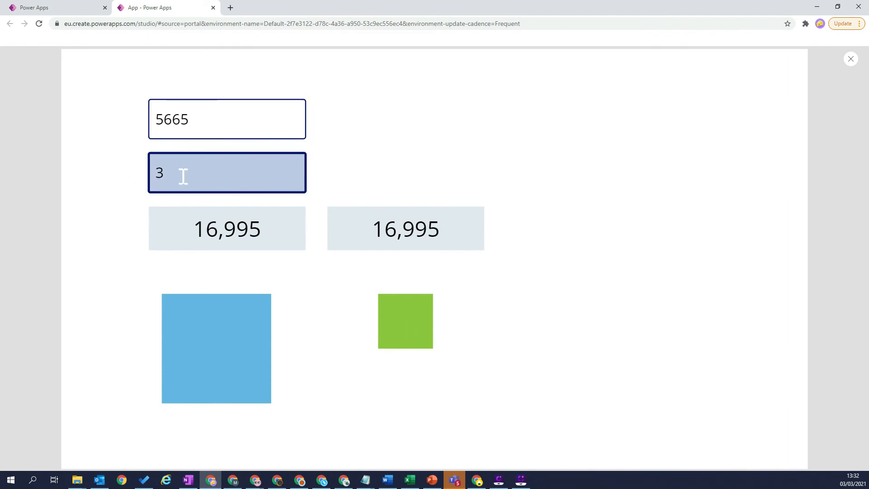
type("8")
key("BackSpace")
type("1")
key("BackSpace")
key("BackSpace")
type("4545")
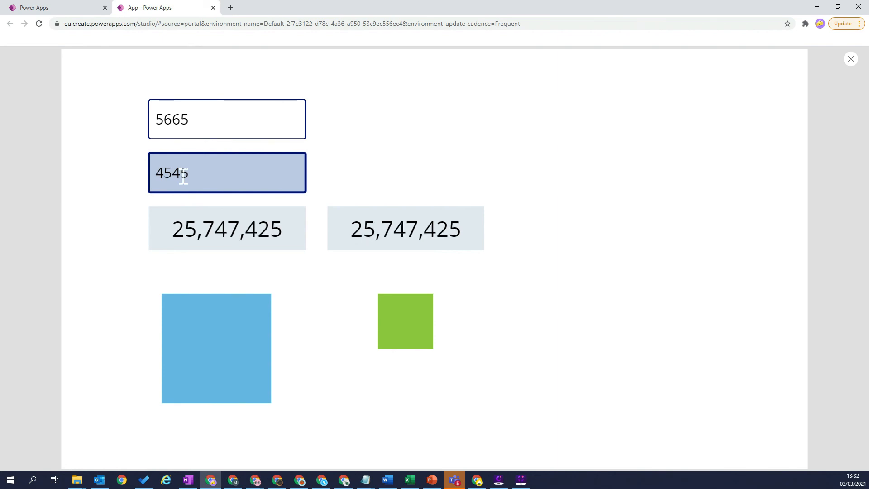
type("45")
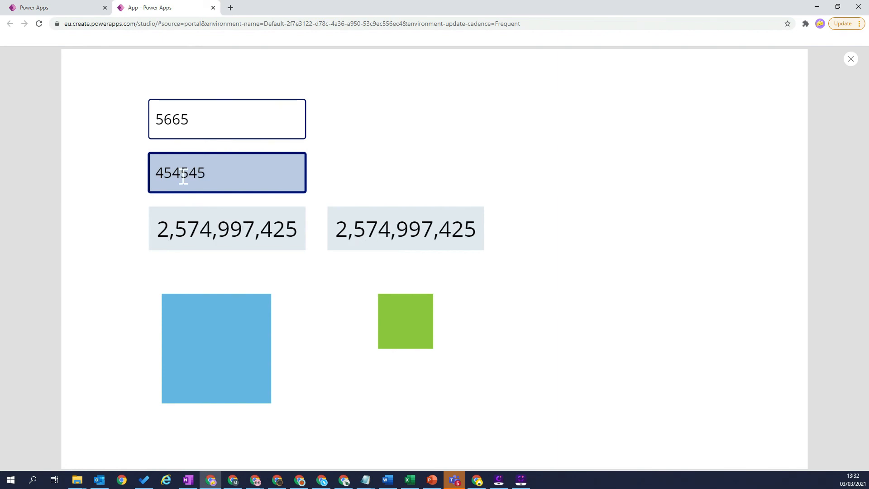
type("554")
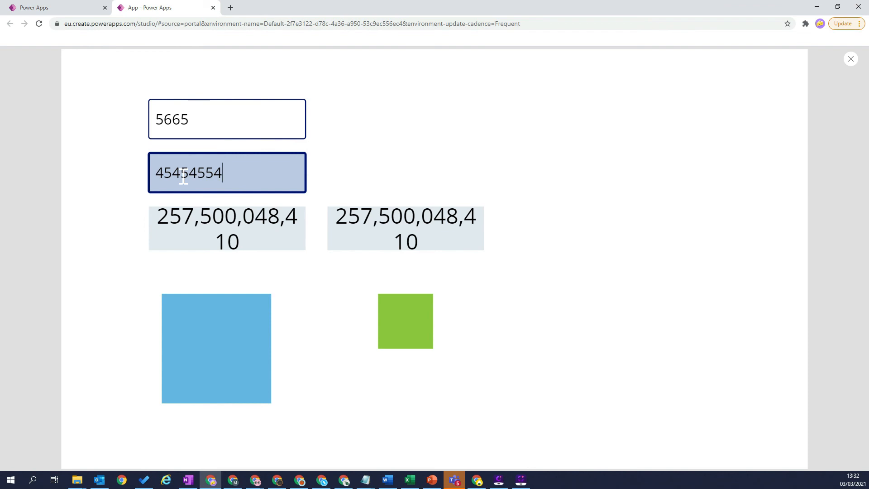
Step: Change the second input's value to 4554 and close the app preview
key("BackSpace")
key("BackSpace")
key("BackSpace")
key("BackSpace")
key("BackSpace")
key("BackSpace")
key("BackSpace")
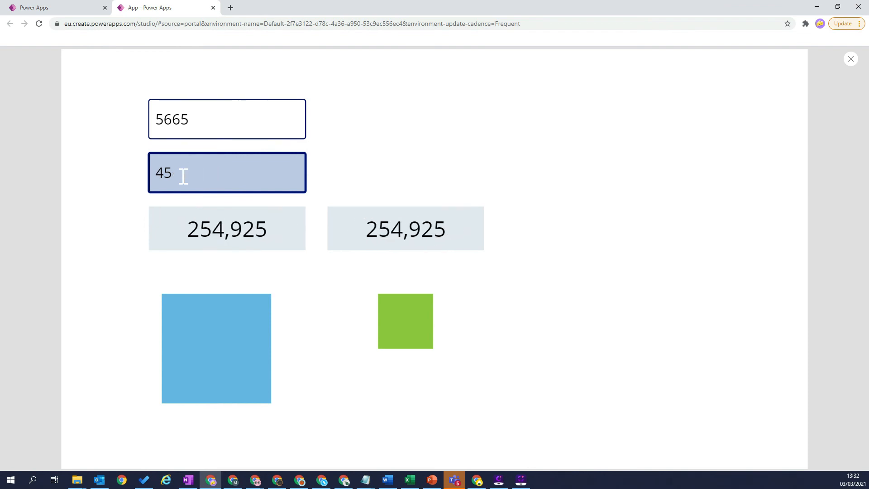
key("BackSpace")
type("4554")
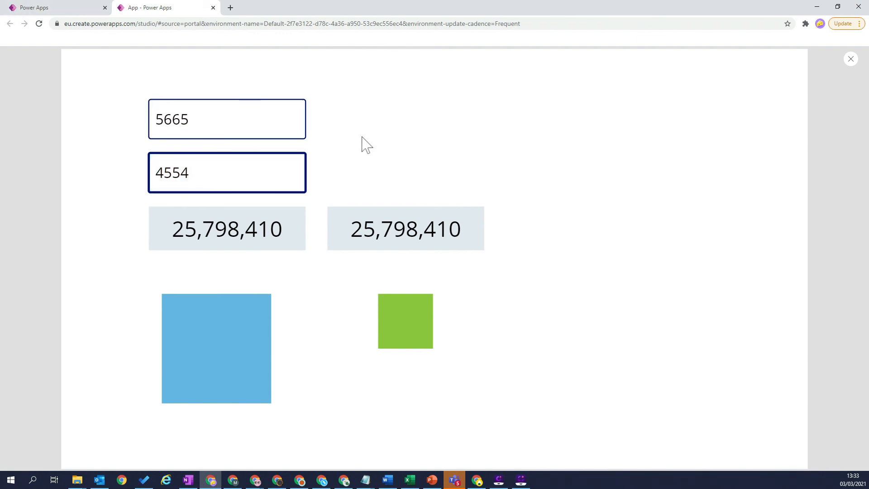
left_click(852, 58)
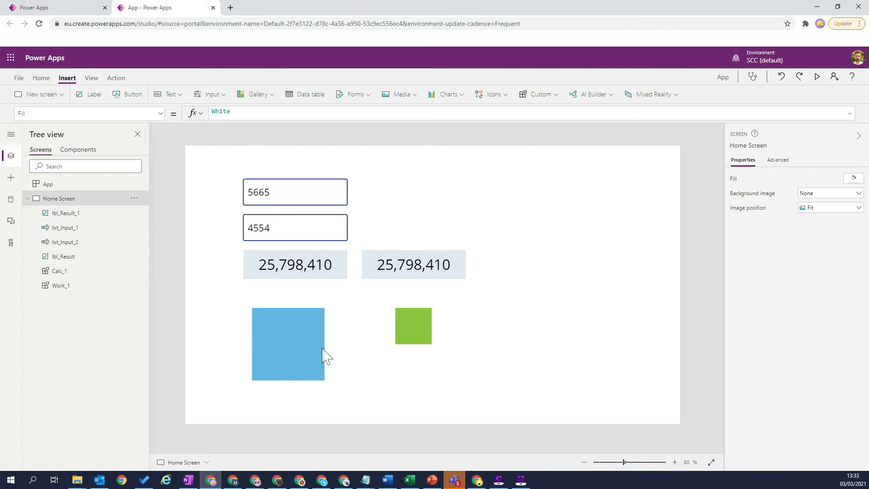
Step: Compare the Result formulas and custom properties of the Calc and Work components
left_click(72, 152)
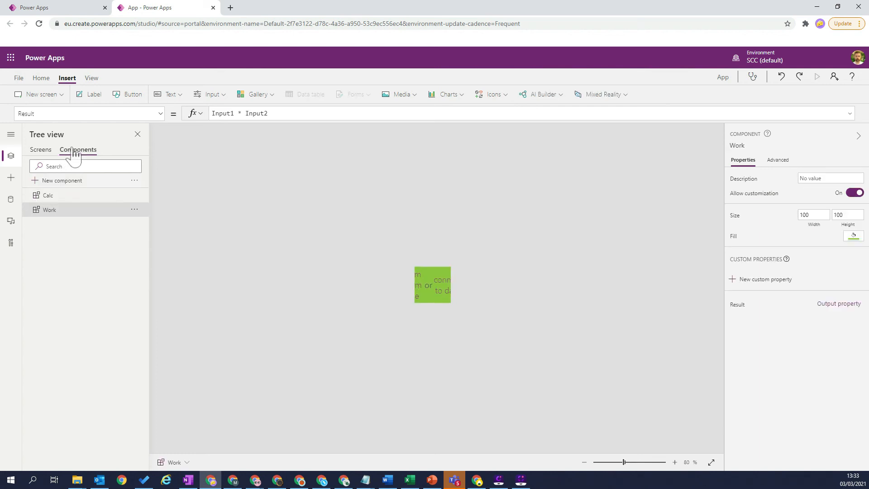
left_click(52, 196)
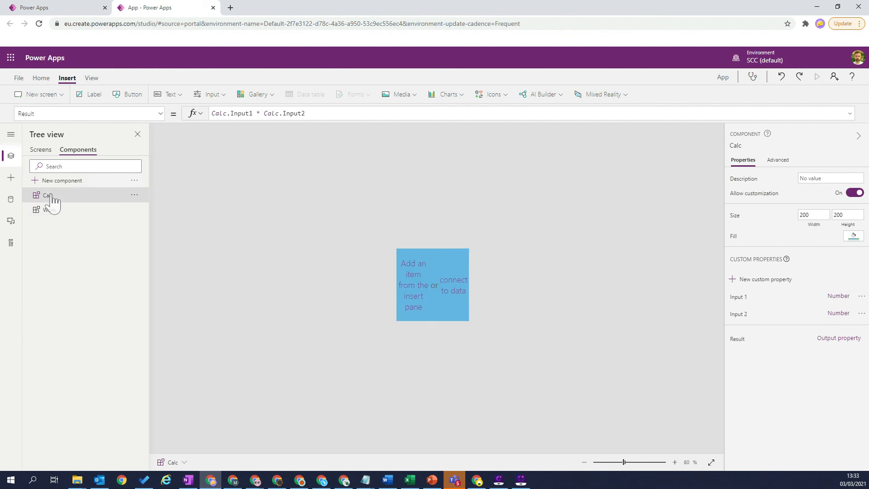
left_click(53, 211)
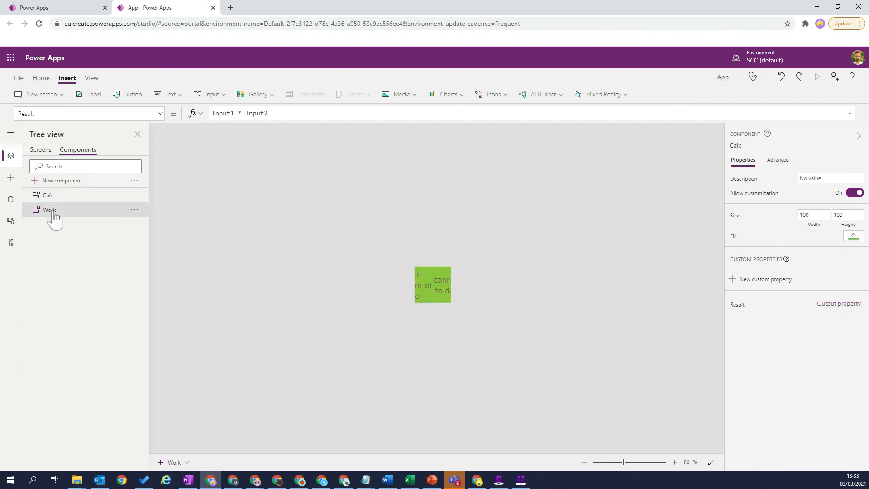
Step: Review the Calc component's Result formula and the parameters of the Work component's Result output property
left_click(55, 200)
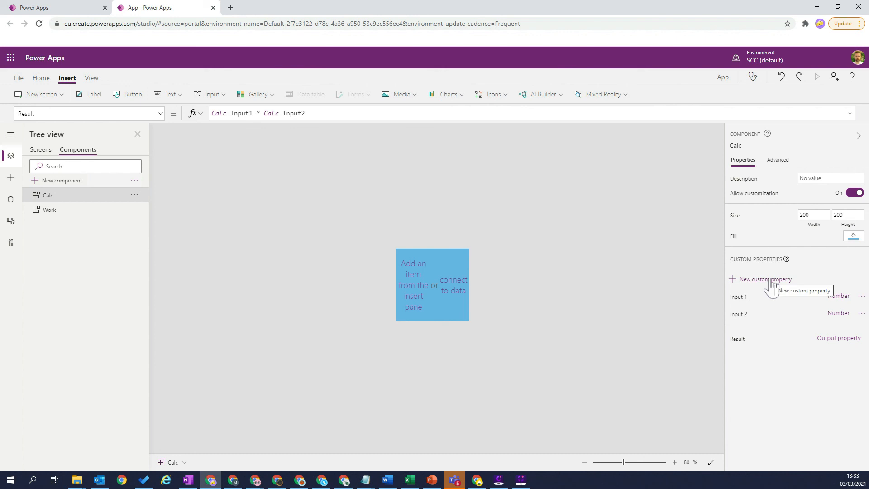
left_click(738, 339)
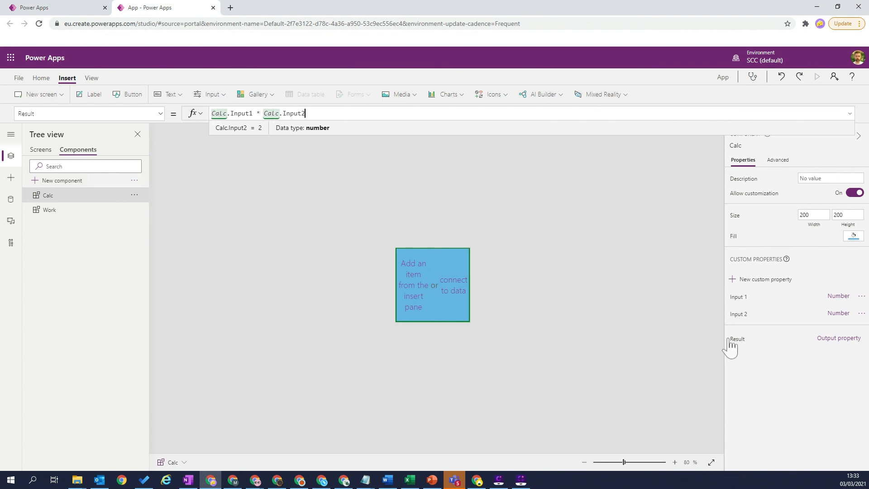
left_click(50, 217)
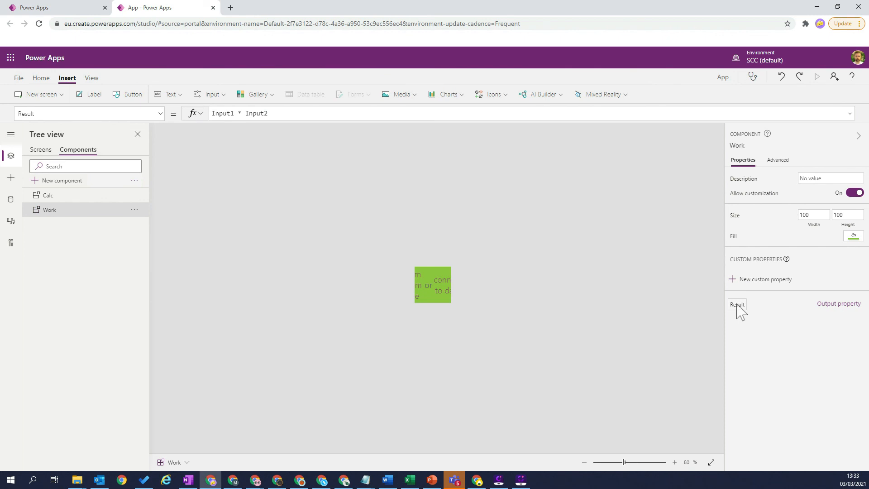
left_click(838, 306)
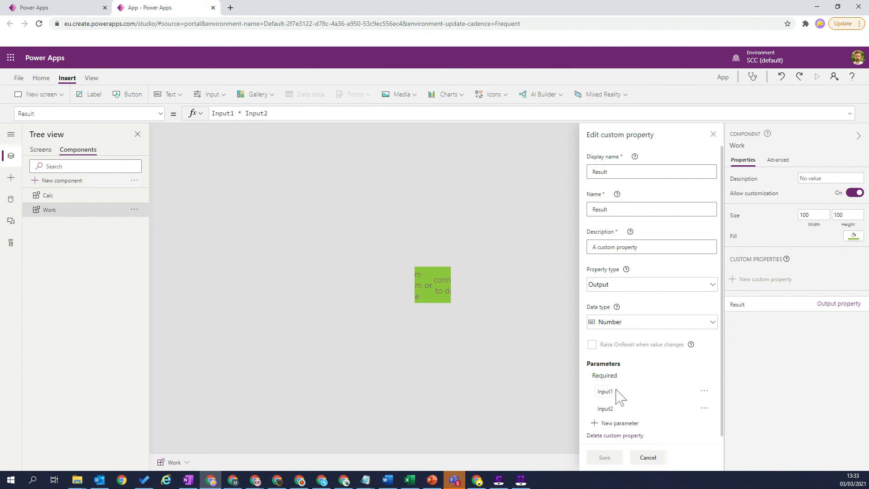
left_click(648, 458)
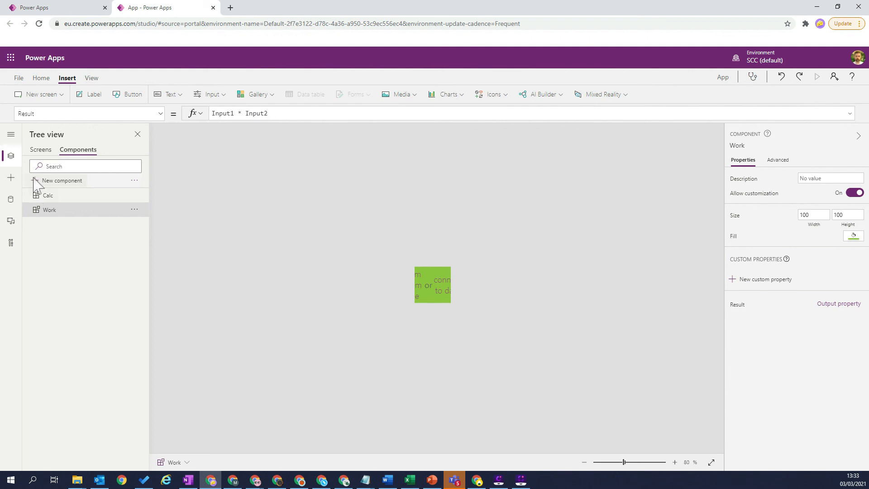
Step: On the Home Screen, inspect the formula of lbl_Result and the Input 1 and Input 2 formulas of Calc_1
left_click(41, 150)
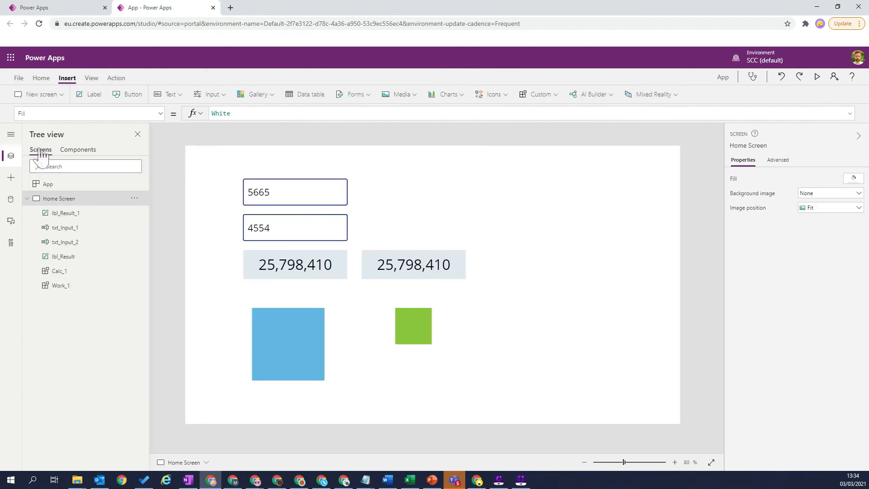
left_click(295, 270)
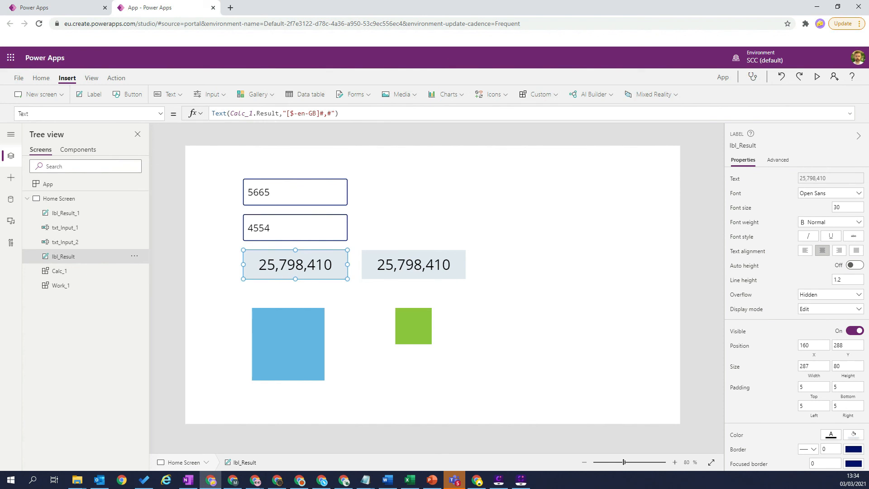
left_click(300, 341)
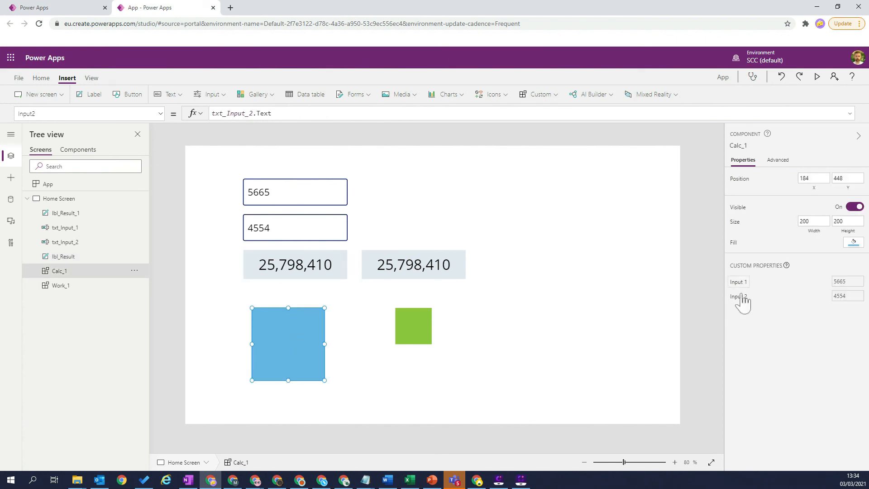
left_click(739, 284)
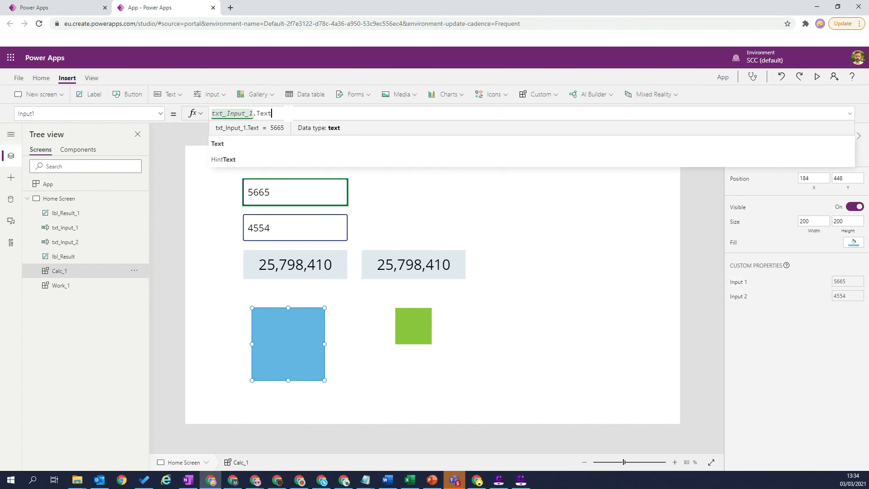
left_click(742, 299)
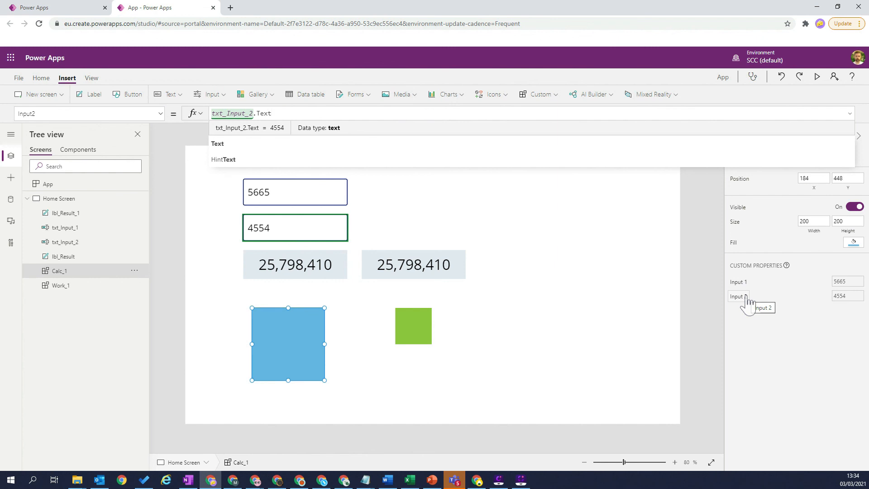
left_click(561, 249)
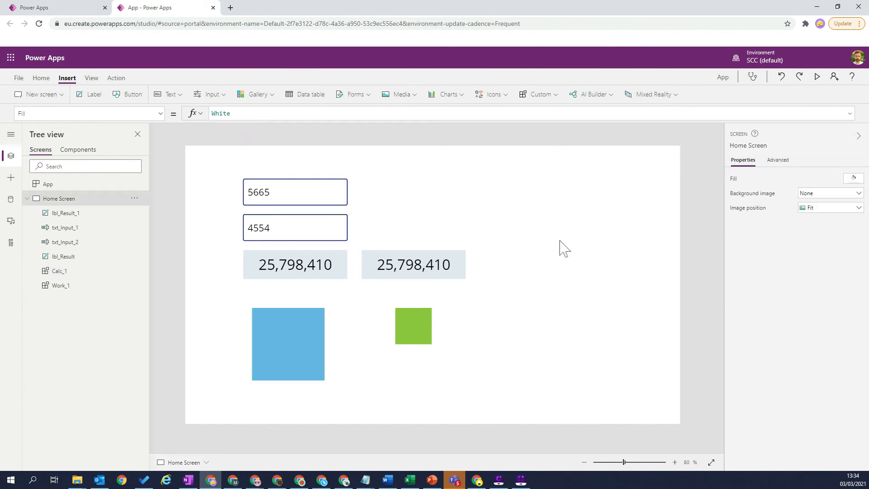
Step: Compare Work_1 and the formula of lbl_Result_1 with the custom properties of Calc_1
left_click(413, 316)
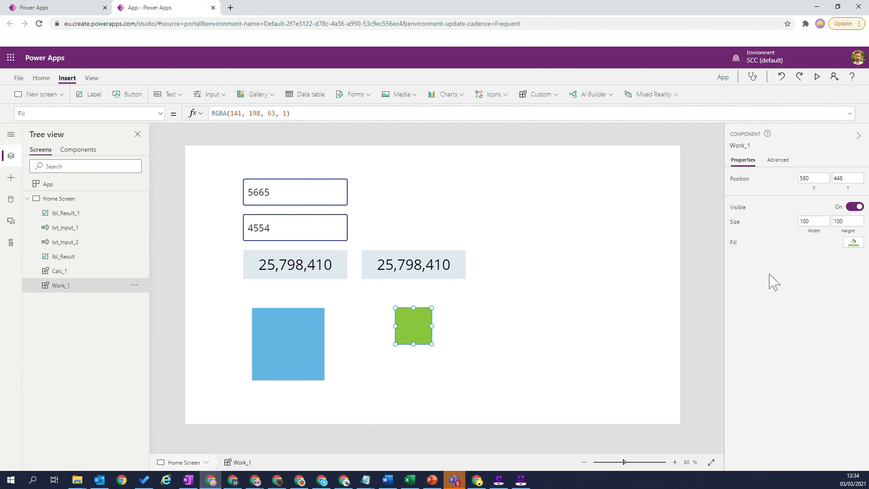
left_click(412, 273)
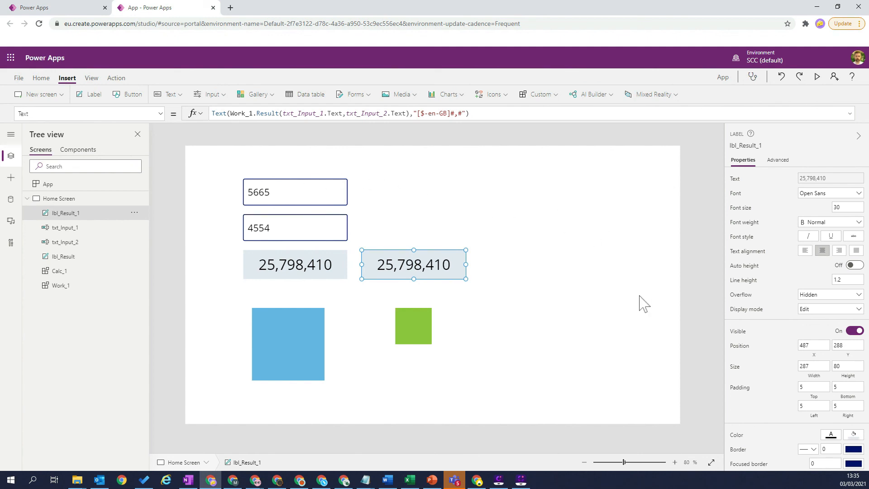
left_click(300, 317)
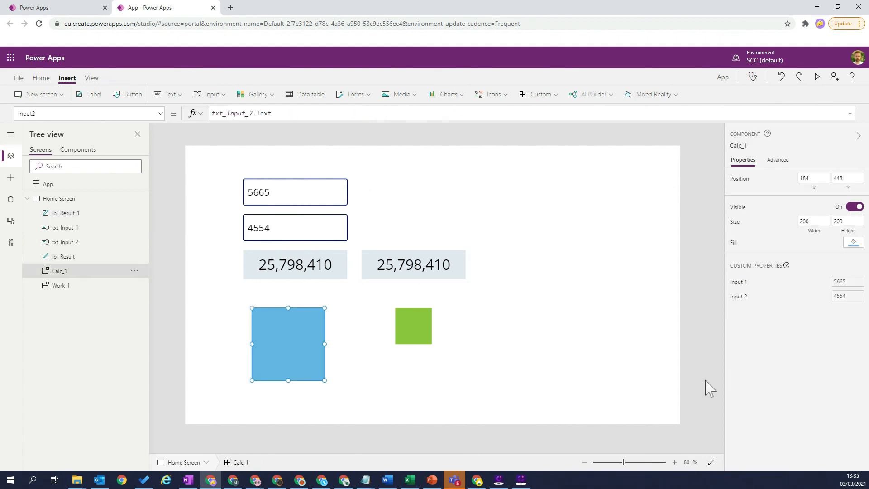
left_click(511, 286)
left_click(430, 273)
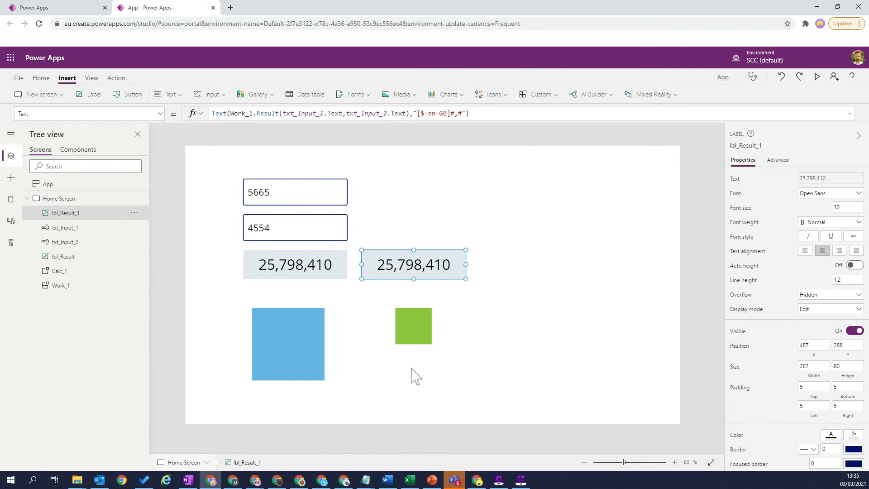
left_click(412, 326)
left_click(313, 330)
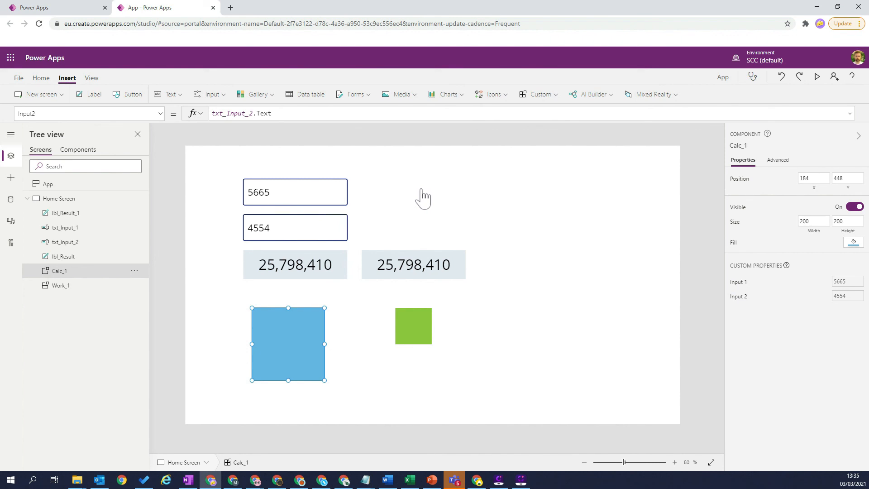
Step: Preview the app with both multiplication results and close the preview
left_click(817, 77)
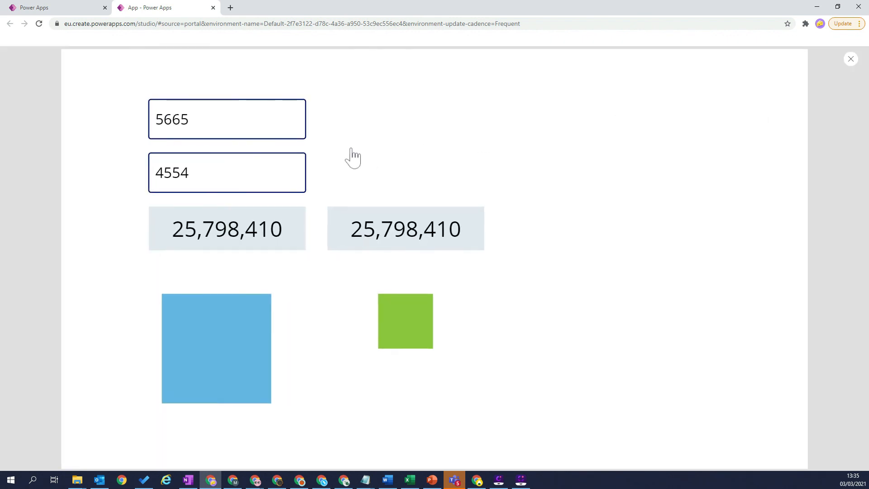
left_click(252, 175)
left_click(851, 60)
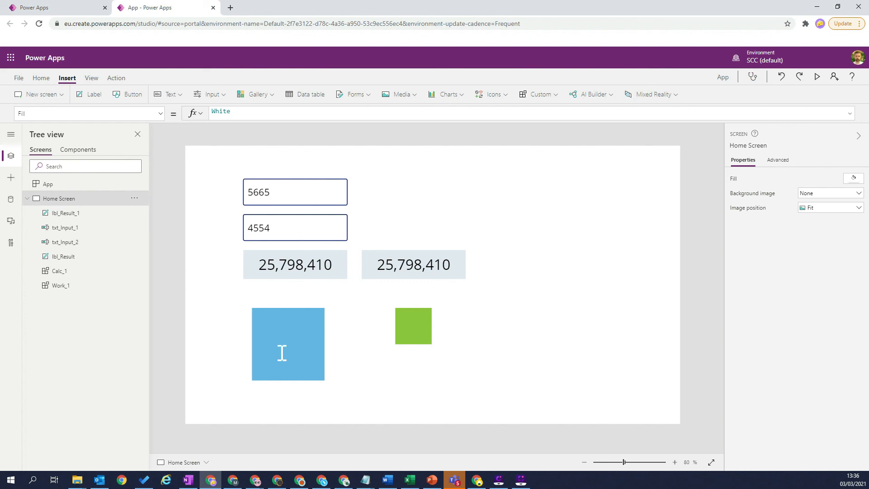
Step: Examine the property types offered for a new custom property on the Calc component, and close the form without creating one
left_click(78, 150)
left_click(55, 197)
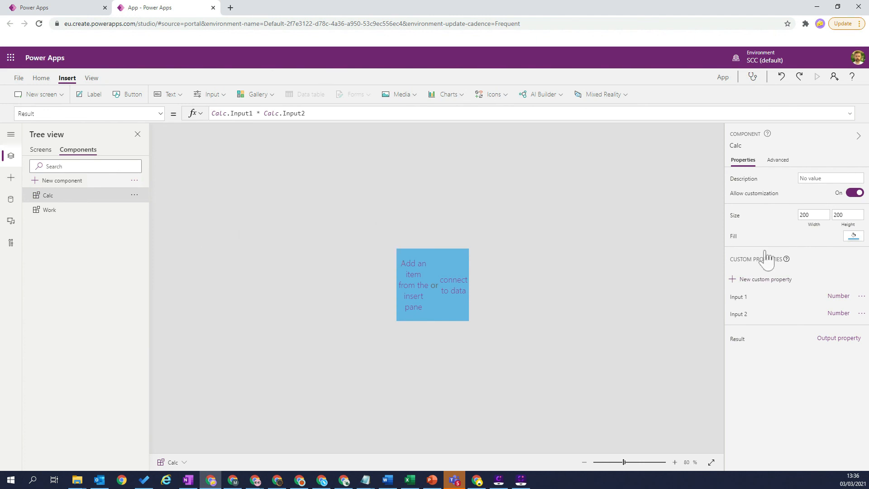
left_click(762, 280)
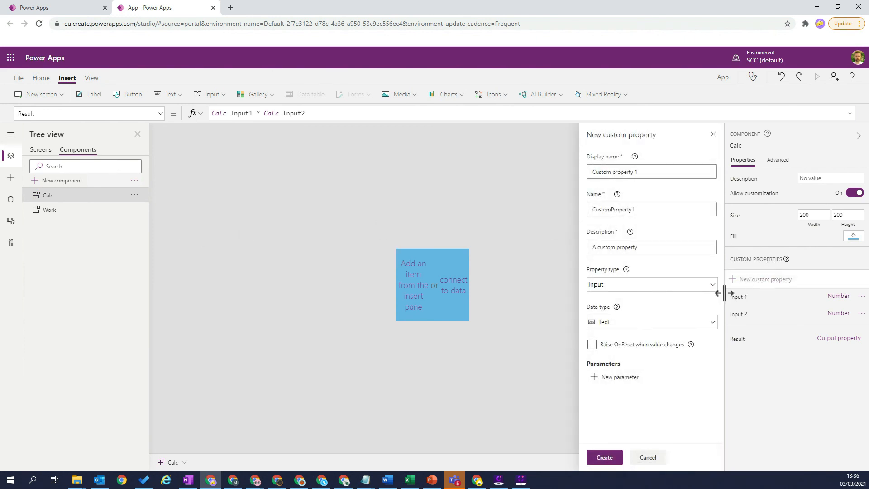
left_click(648, 284)
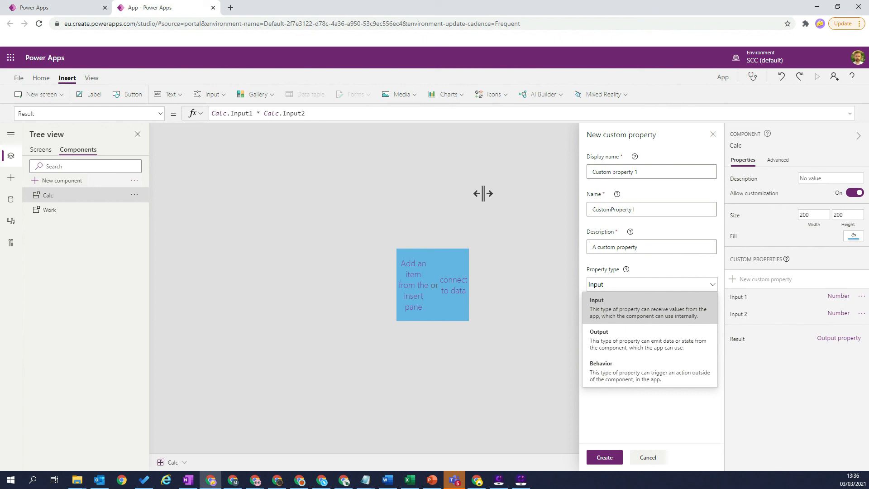
left_click(713, 135)
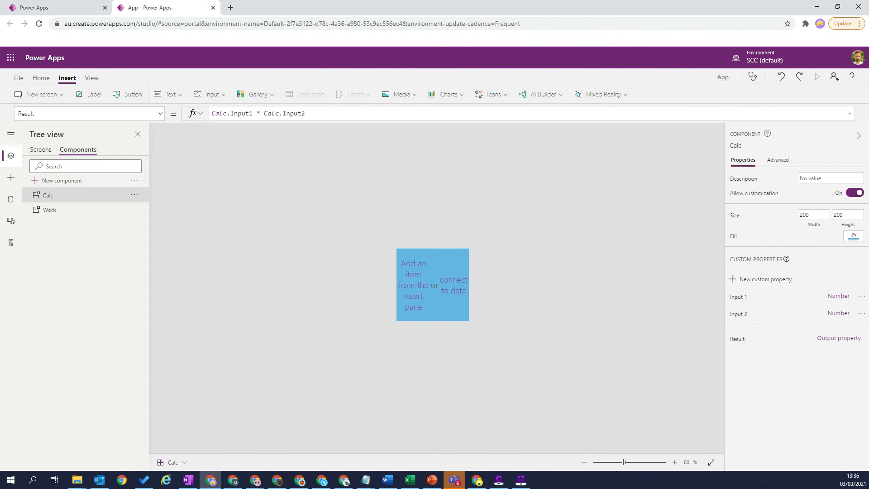